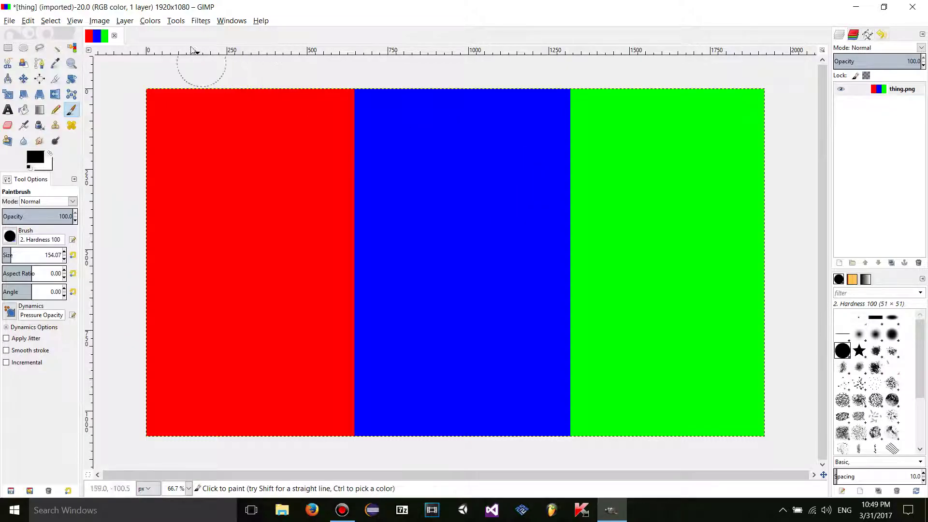
Step: Decompose the striped image into separate red, green and blue grayscale layers
{"action": "left_click", "coordinate": [153, 23]}
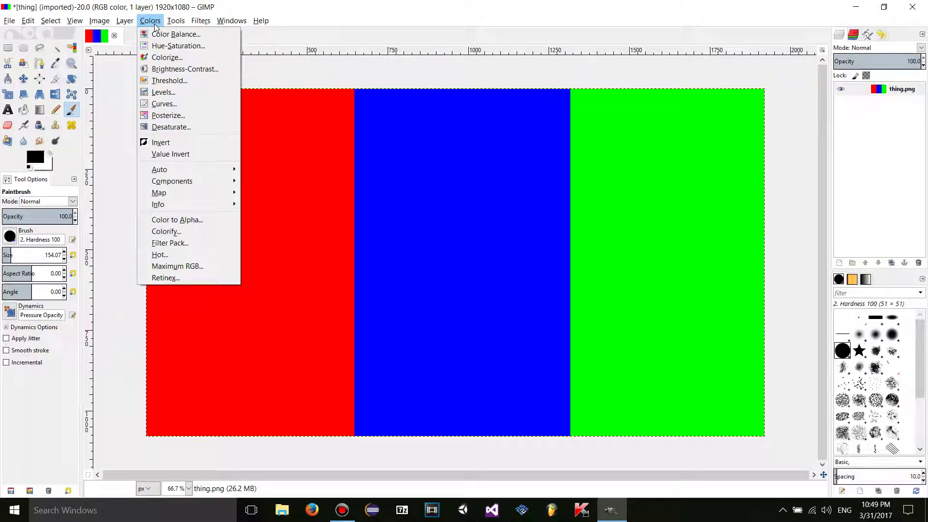
{"action": "mouse_move", "coordinate": [180, 185]}
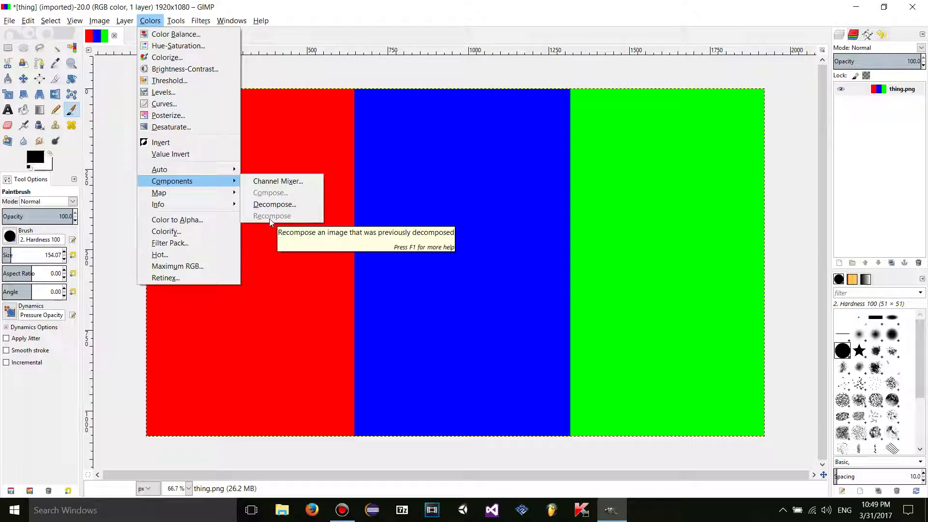
{"action": "left_click", "coordinate": [274, 205]}
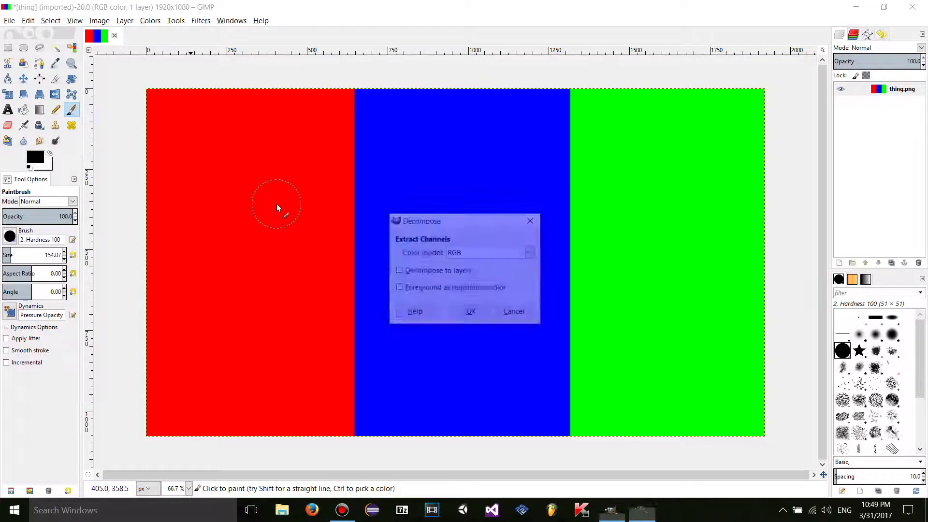
{"action": "left_click", "coordinate": [416, 271]}
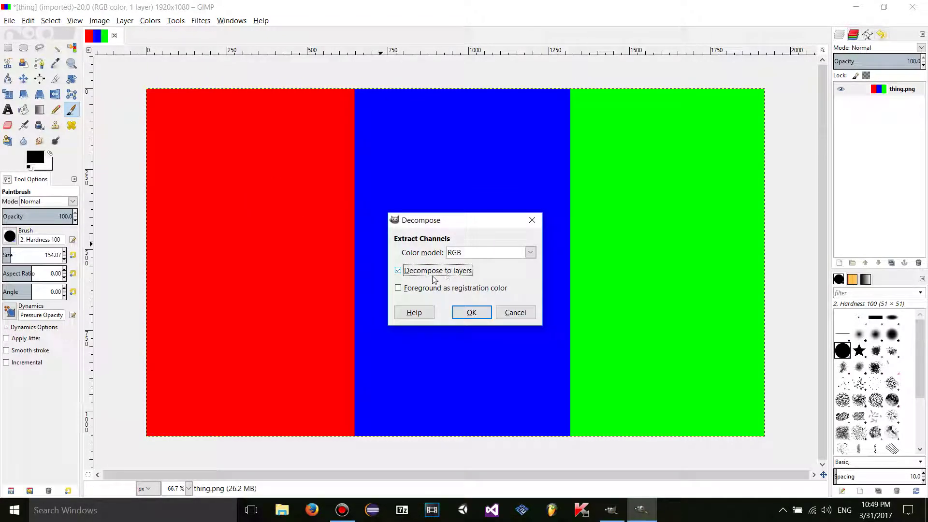
{"action": "left_click", "coordinate": [473, 312]}
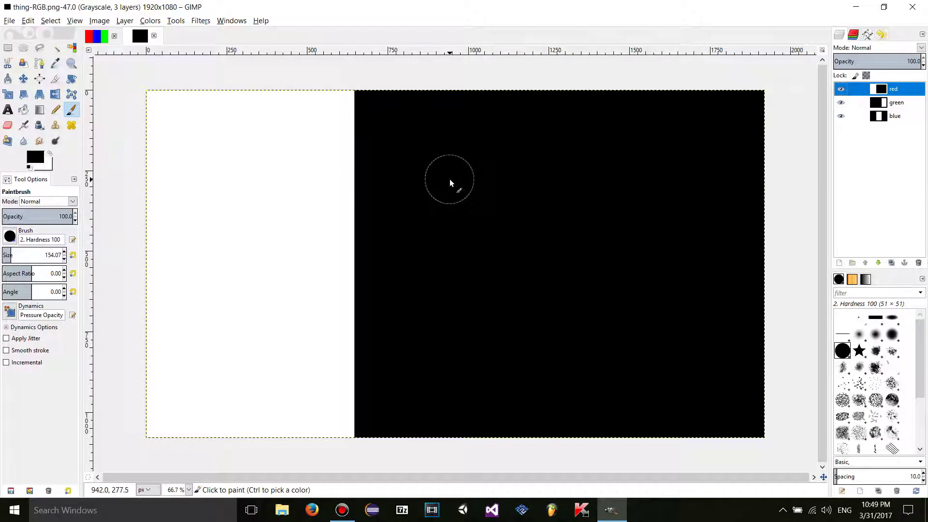
Step: Paint a black stroke, large white loops and three white dots on the red layer
{"action": "left_click_drag", "start_coordinate": [450, 179], "coordinate": [261, 184]}
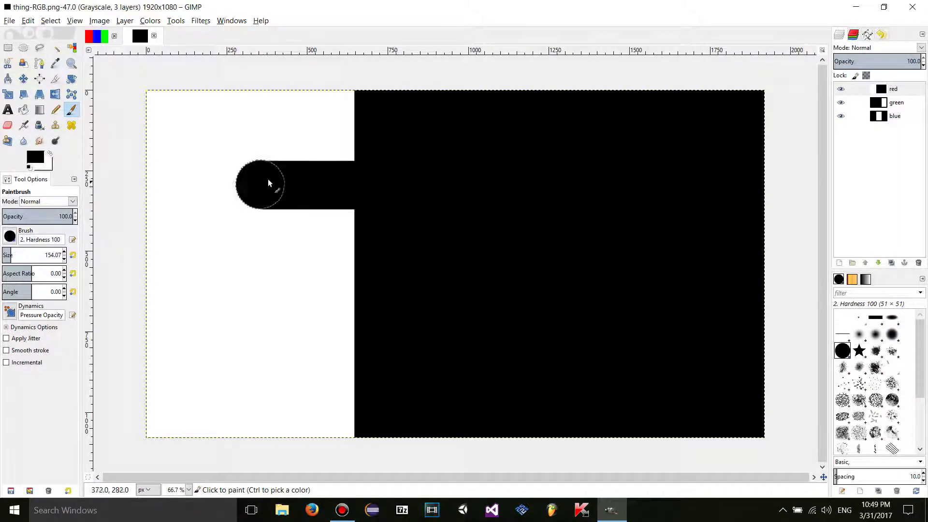
{"action": "left_click", "coordinate": [50, 153]}
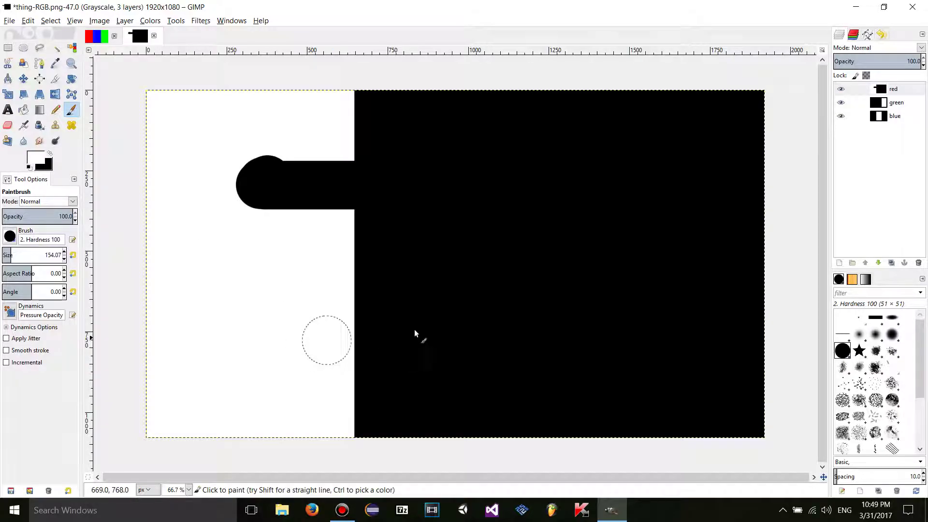
{"action": "mouse_move", "coordinate": [415, 334]}
{"action": "left_mouse_down"}
{"action": "mouse_move", "coordinate": [617, 165]}
{"action": "mouse_move", "coordinate": [587, 201]}
{"action": "mouse_move", "coordinate": [643, 251]}
{"action": "left_mouse_up"}
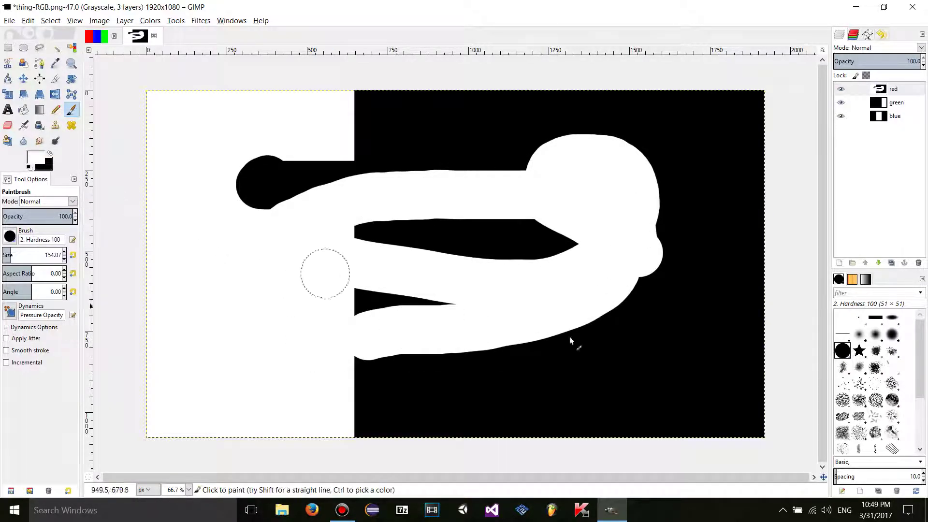
{"action": "left_click", "coordinate": [637, 373]}
{"action": "left_click", "coordinate": [741, 246]}
{"action": "left_click", "coordinate": [388, 123]}
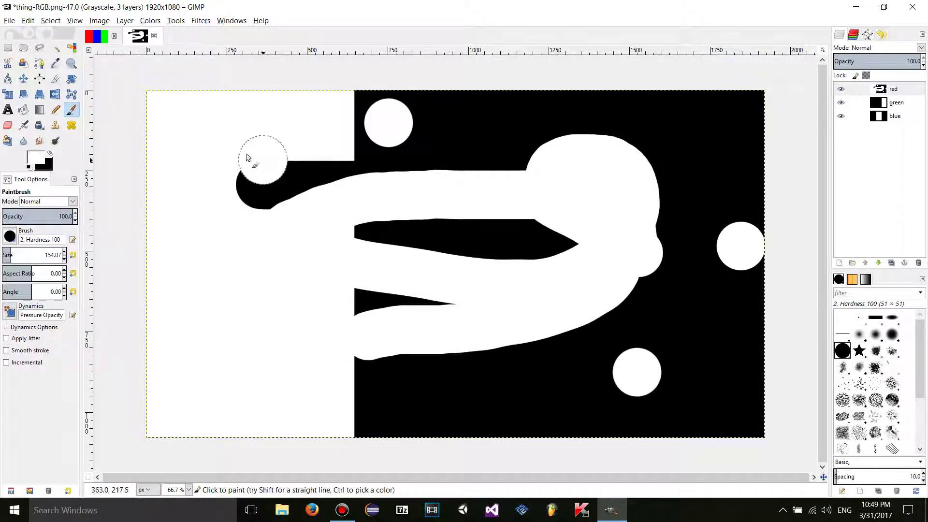
{"action": "left_click", "coordinate": [150, 20]}
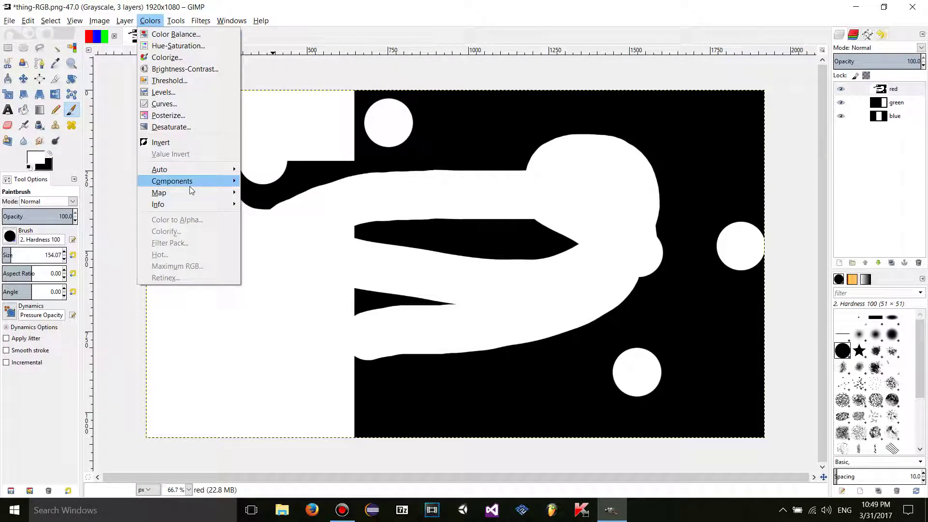
Step: Compose the layers into a new colour image, then close that composed image
{"action": "left_click", "coordinate": [261, 197]}
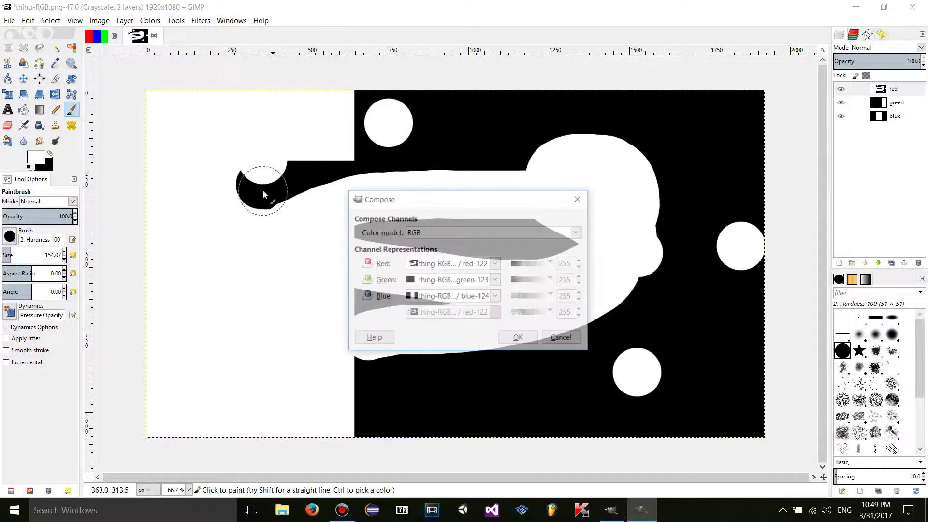
{"action": "left_click", "coordinate": [518, 337]}
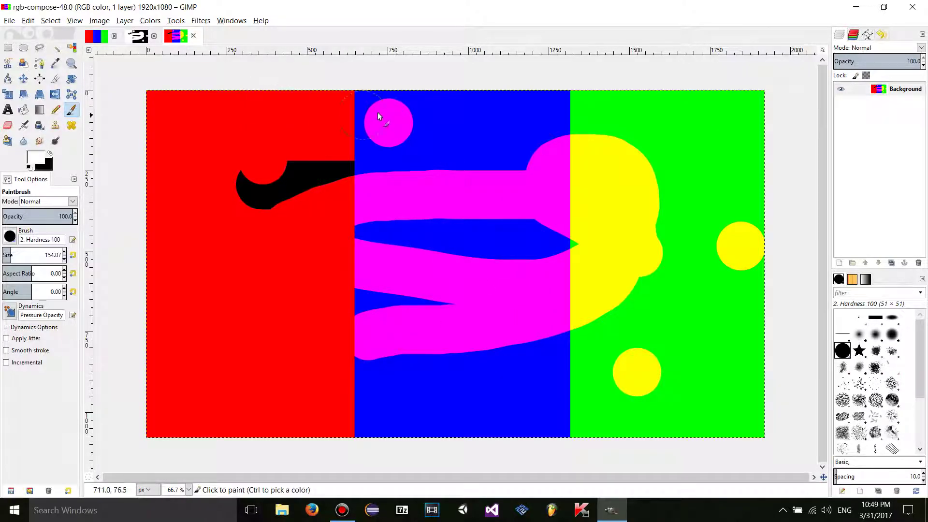
{"action": "key", "text": "alt+2"}
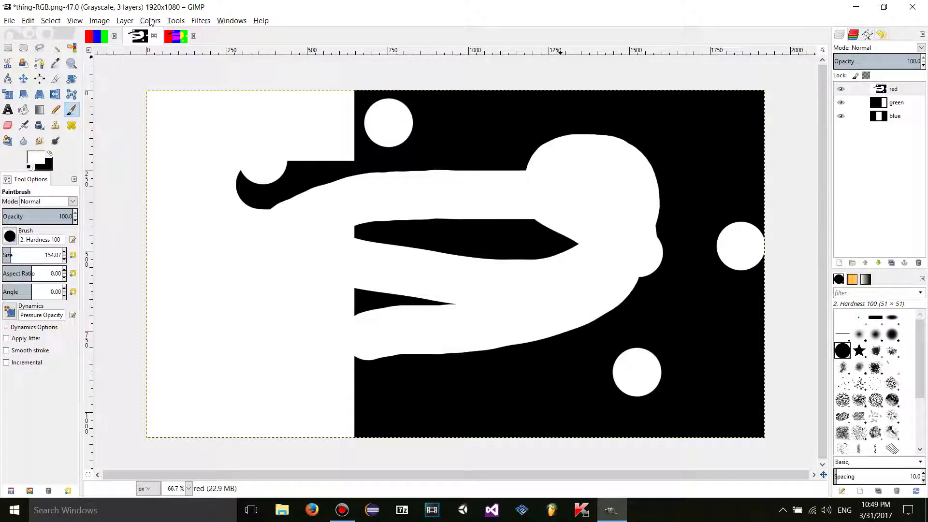
{"action": "left_click", "coordinate": [193, 38]}
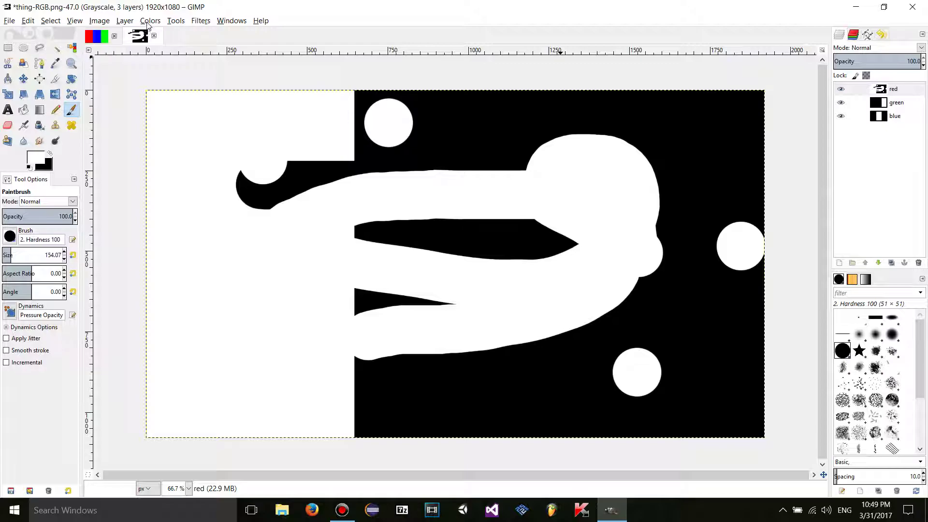
Step: Recompose the edited channels into the original thing.png and view the result
{"action": "left_click", "coordinate": [149, 22]}
{"action": "mouse_move", "coordinate": [203, 182]}
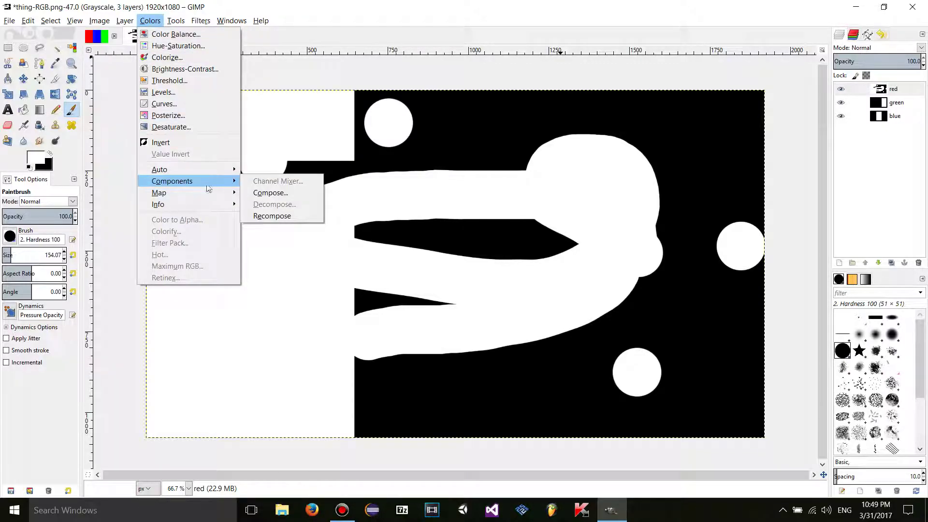
{"action": "left_click", "coordinate": [276, 217]}
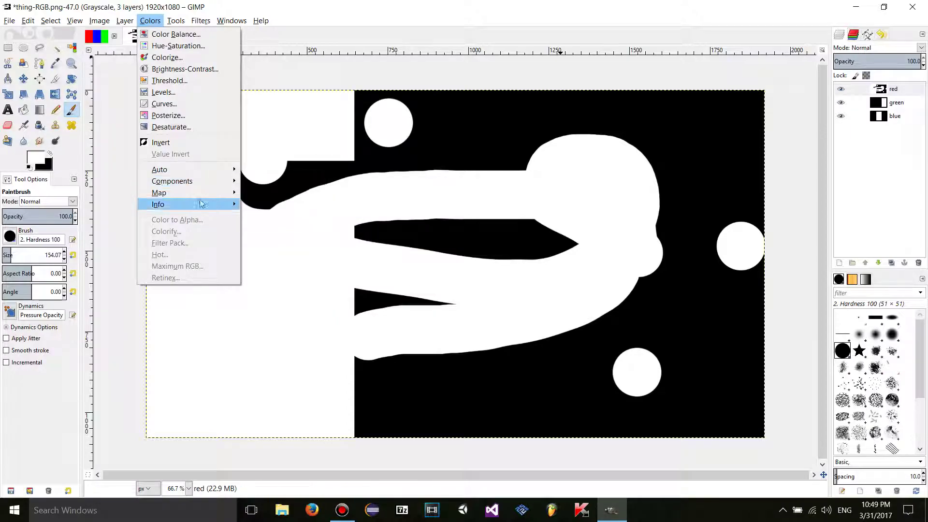
{"action": "left_click", "coordinate": [95, 41]}
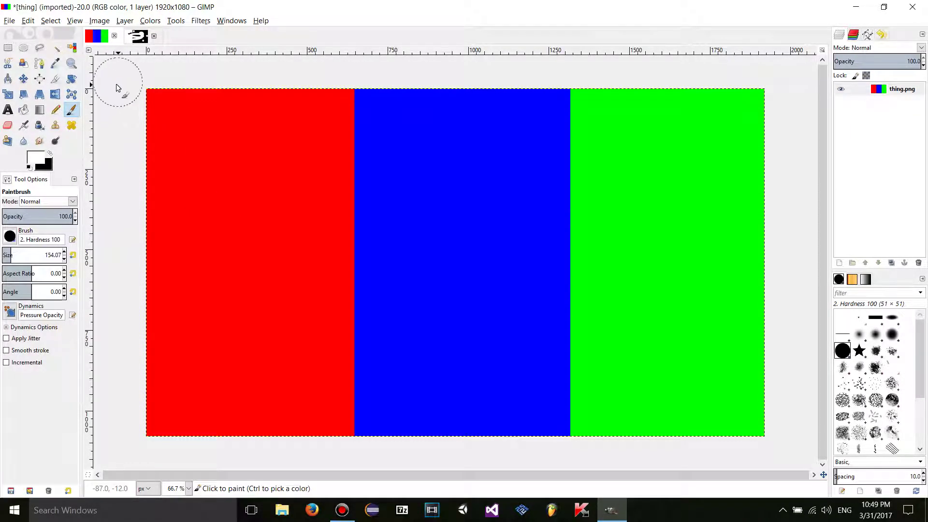
{"action": "left_click", "coordinate": [138, 36]}
{"action": "left_click", "coordinate": [150, 20]}
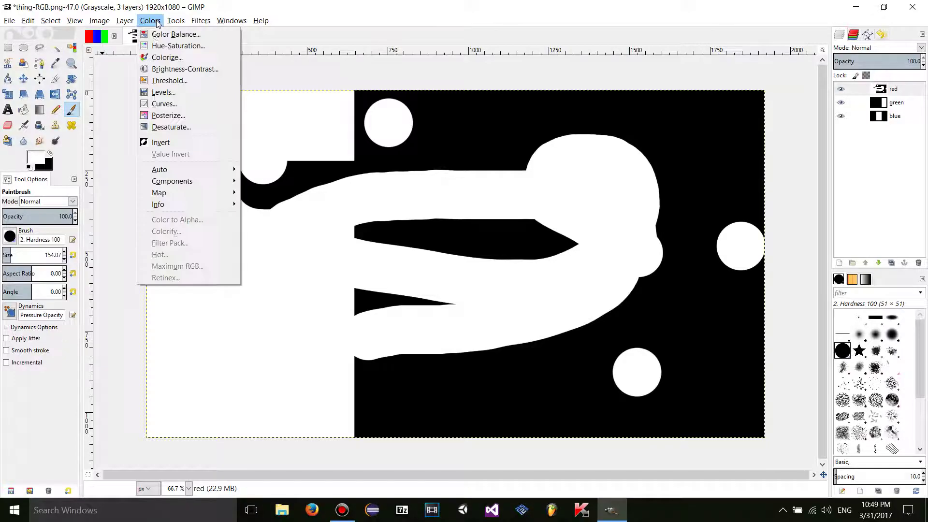
{"action": "mouse_move", "coordinate": [186, 183]}
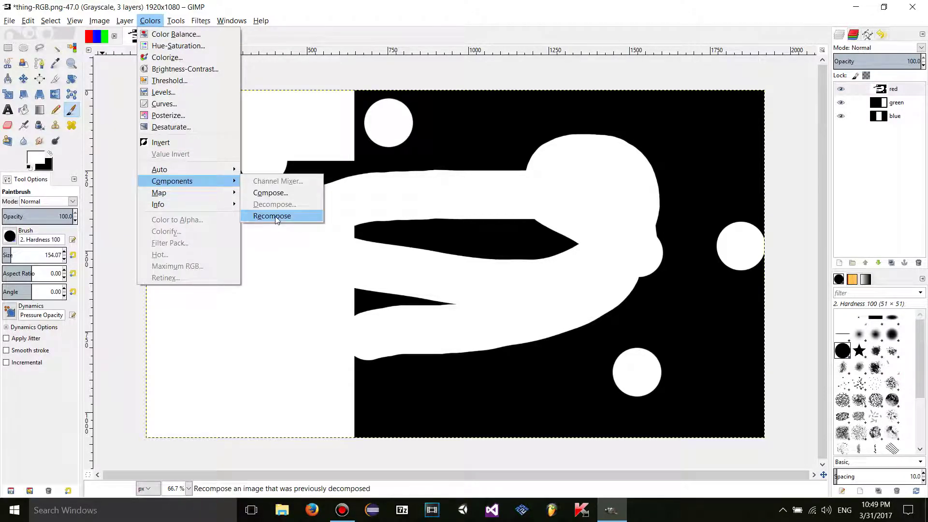
{"action": "left_click", "coordinate": [297, 217]}
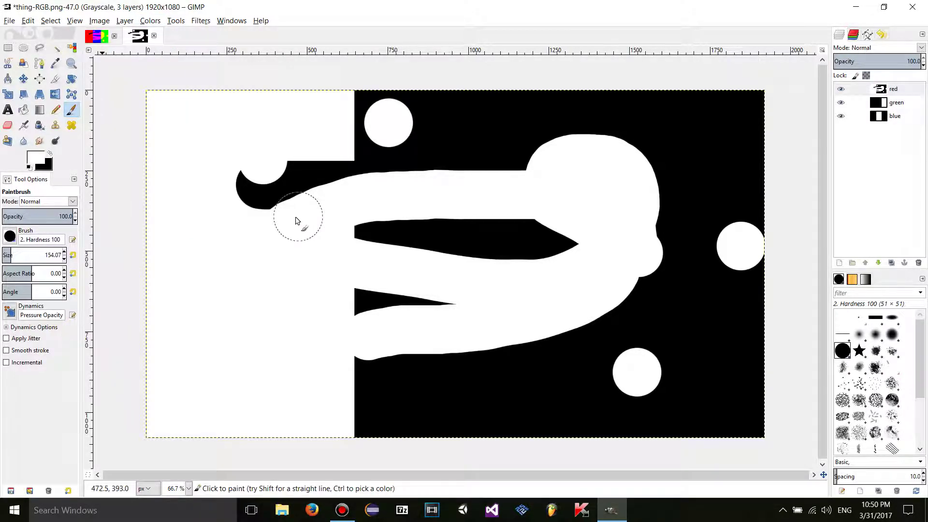
{"action": "left_click", "coordinate": [100, 43]}
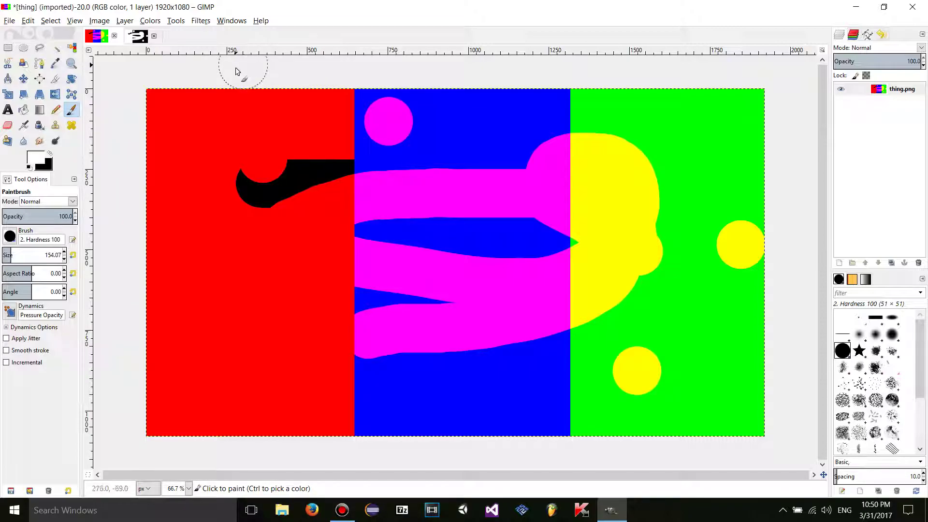
Step: Discard thing-RGB, undo the recompose, and decompose into separate channel images, not layers
{"action": "left_click", "coordinate": [153, 37]}
{"action": "left_click", "coordinate": [475, 313]}
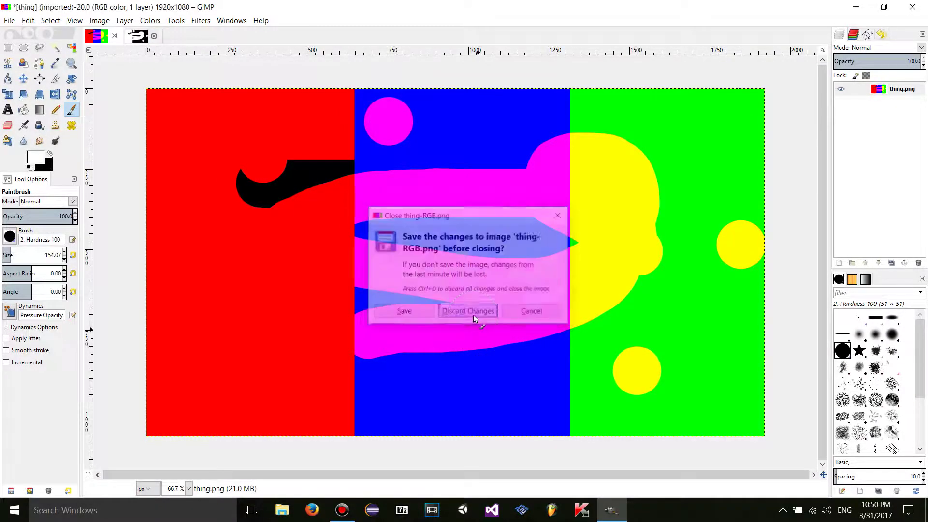
{"action": "left_click", "coordinate": [150, 20]}
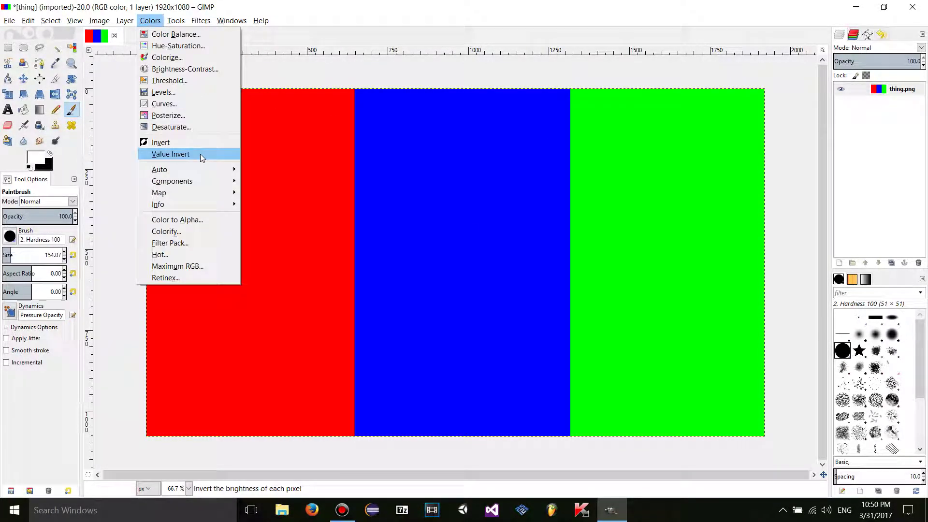
{"action": "mouse_move", "coordinate": [195, 182]}
{"action": "left_click", "coordinate": [291, 205]}
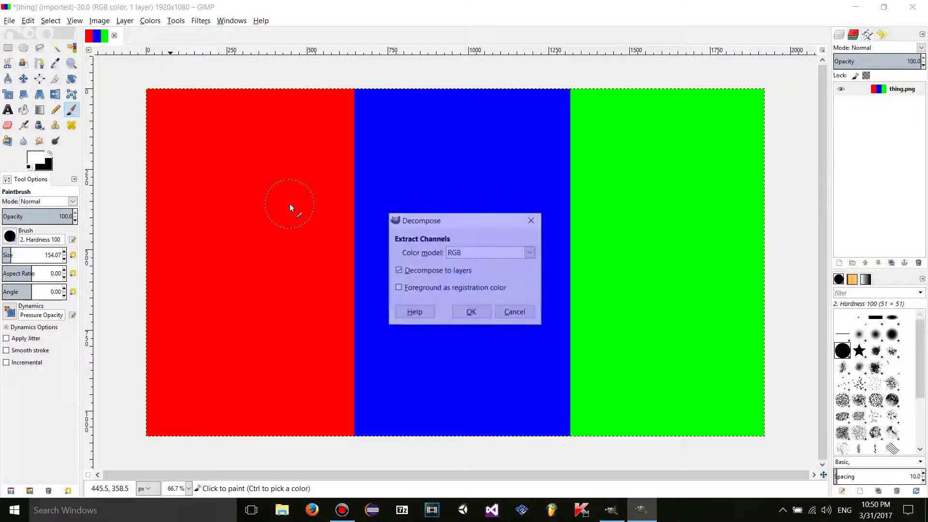
{"action": "left_click", "coordinate": [412, 271]}
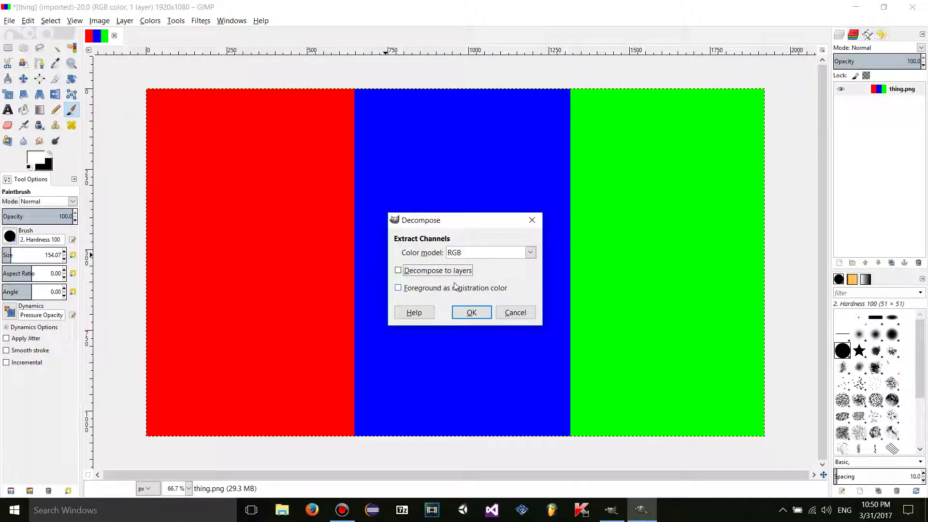
{"action": "left_click", "coordinate": [465, 312]}
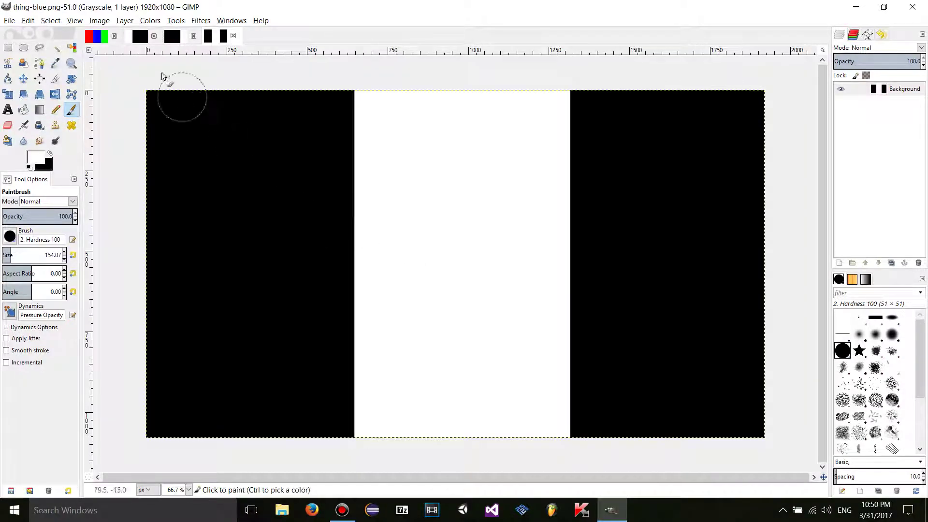
Step: Paint white and black strokes on thing-red and recompose it into the original
{"action": "left_click", "coordinate": [140, 37]}
{"action": "mouse_move", "coordinate": [510, 227]}
{"action": "left_mouse_down"}
{"action": "mouse_move", "coordinate": [394, 201]}
{"action": "mouse_move", "coordinate": [310, 198]}
{"action": "left_mouse_up"}
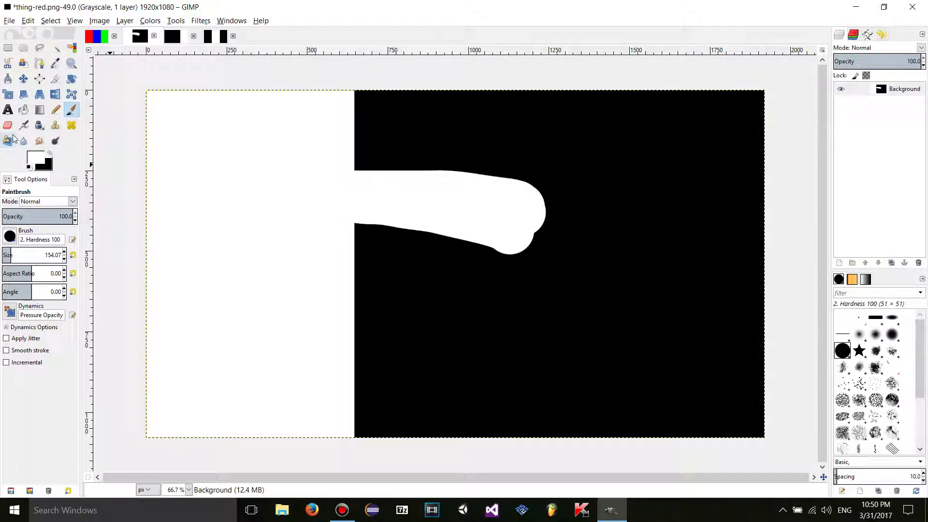
{"action": "left_click", "coordinate": [50, 154]}
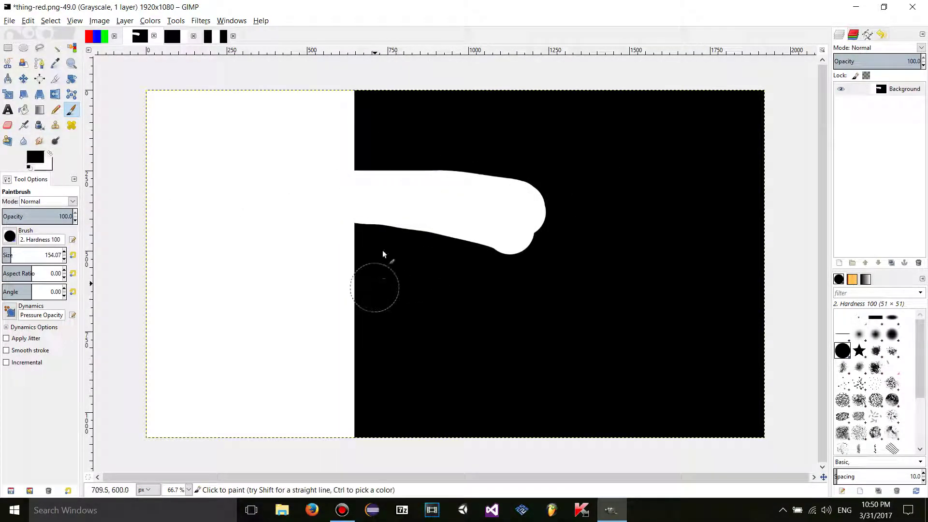
{"action": "left_click_drag", "start_coordinate": [375, 288], "coordinate": [538, 189]}
{"action": "left_click", "coordinate": [150, 21]}
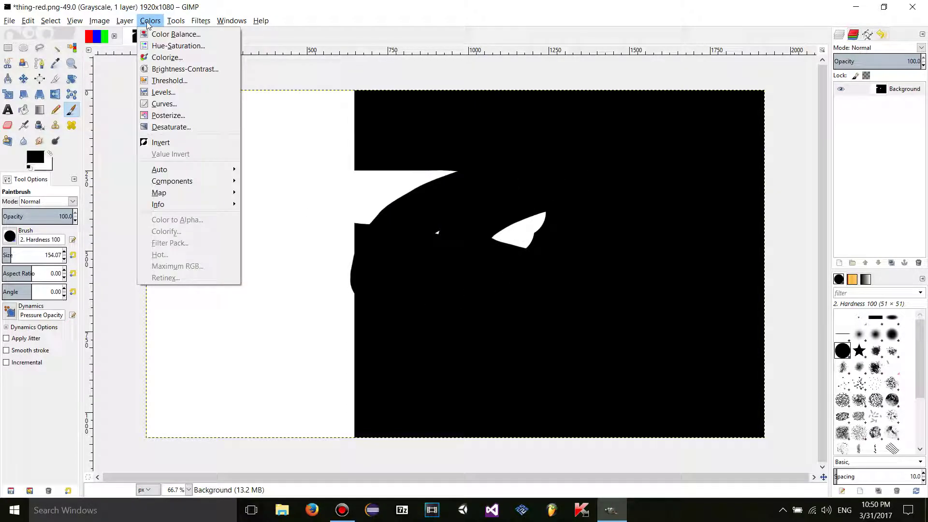
{"action": "mouse_move", "coordinate": [215, 183]}
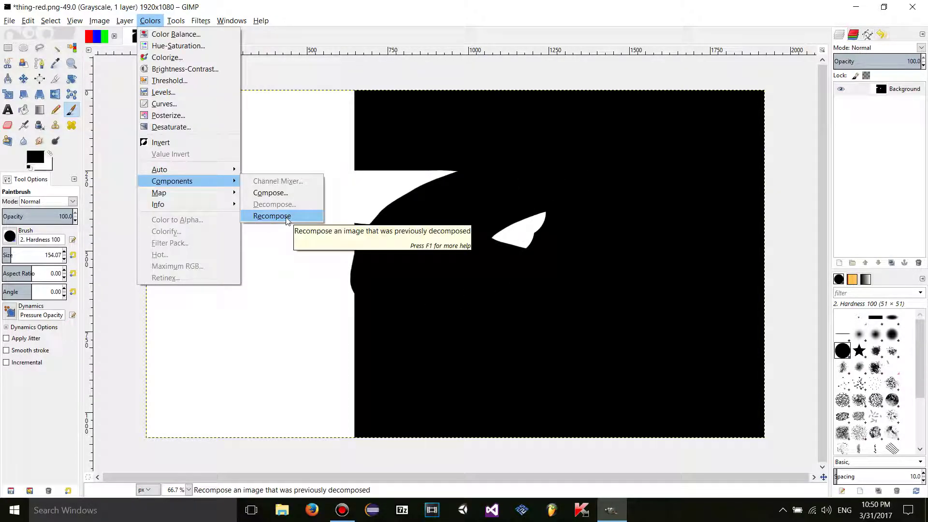
{"action": "left_click", "coordinate": [272, 216]}
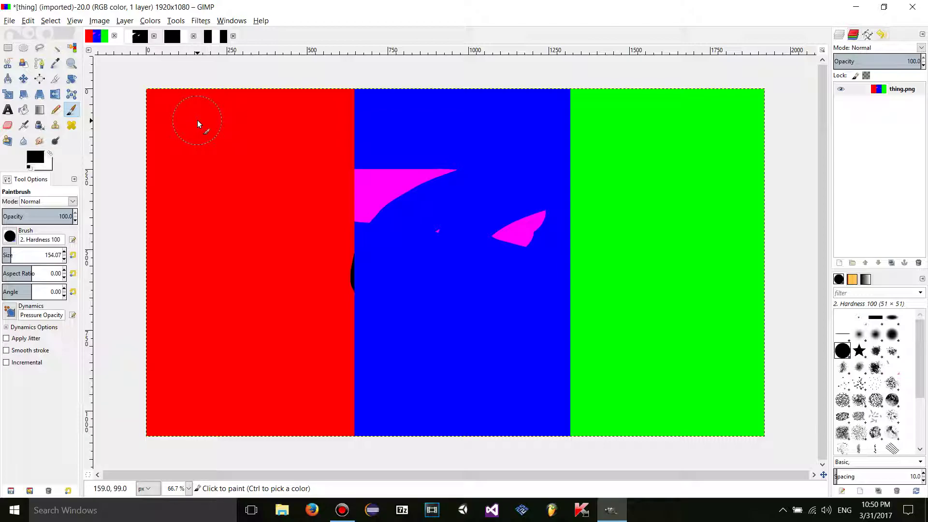
Step: Close thing-red.png, discarding its changes
{"action": "left_click", "coordinate": [153, 36]}
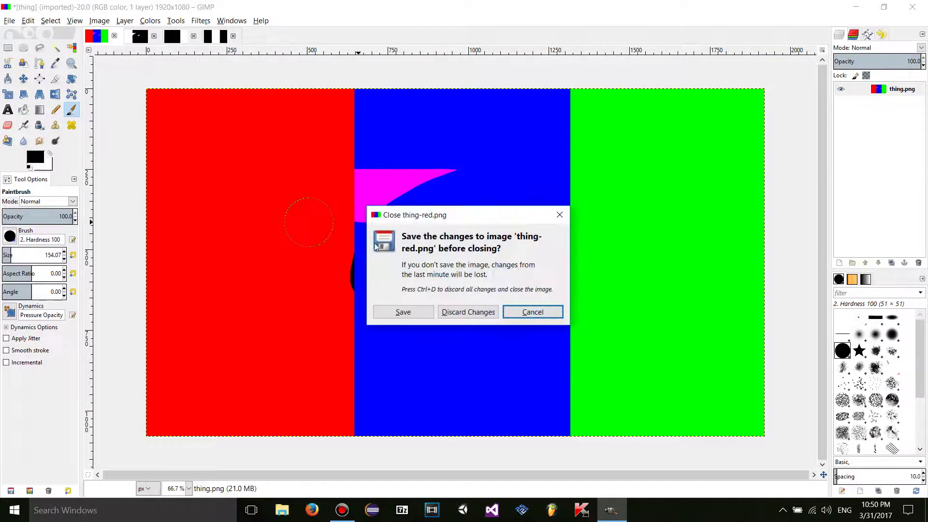
{"action": "left_click", "coordinate": [468, 312]}
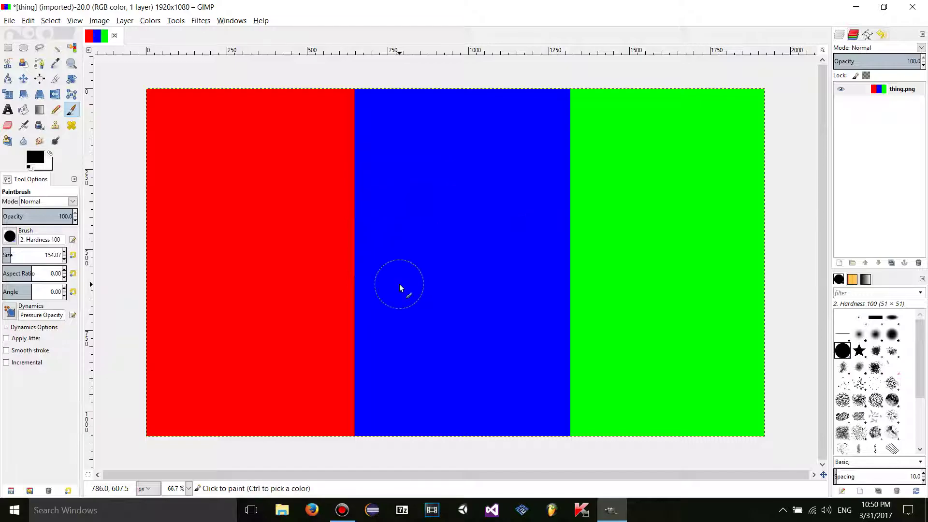
Step: Open the Channel Mixer, then enlarge and reposition its dialog
{"action": "left_click", "coordinate": [150, 20]}
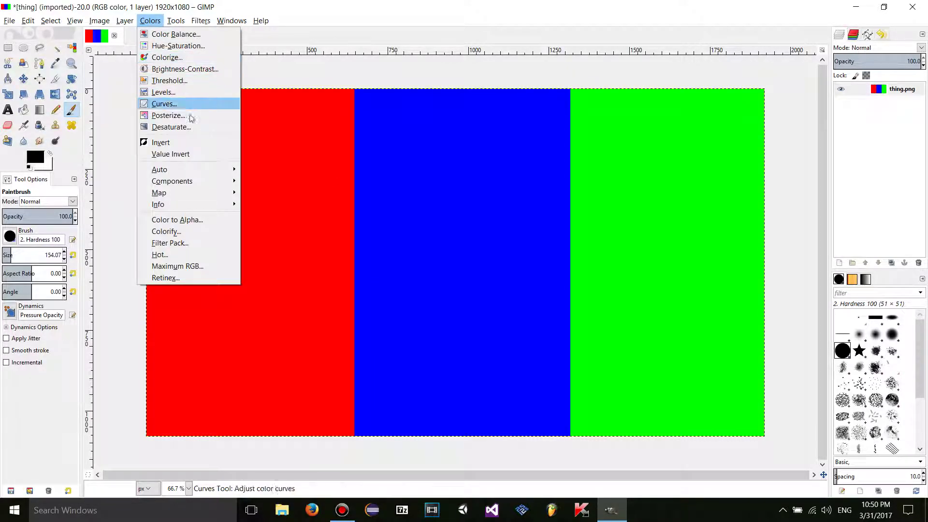
{"action": "mouse_move", "coordinate": [207, 186]}
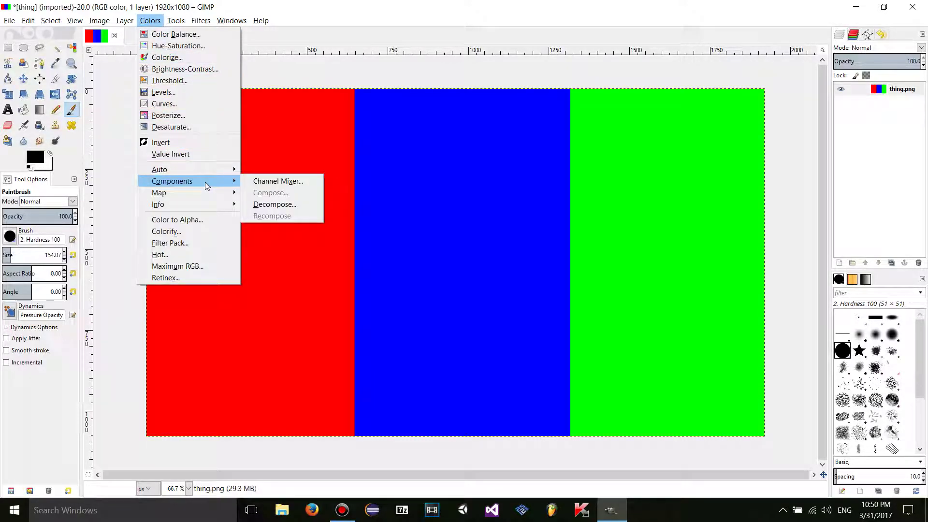
{"action": "left_click", "coordinate": [269, 182]}
{"action": "left_click_drag", "start_coordinate": [474, 154], "coordinate": [465, 141]}
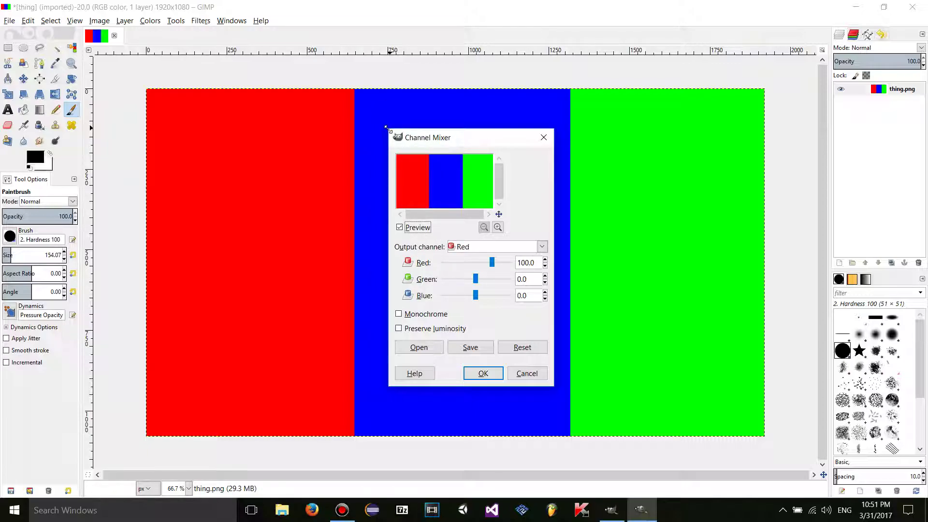
{"action": "left_click_drag", "start_coordinate": [390, 129], "coordinate": [216, 66]}
{"action": "left_click_drag", "start_coordinate": [278, 77], "coordinate": [329, 111]}
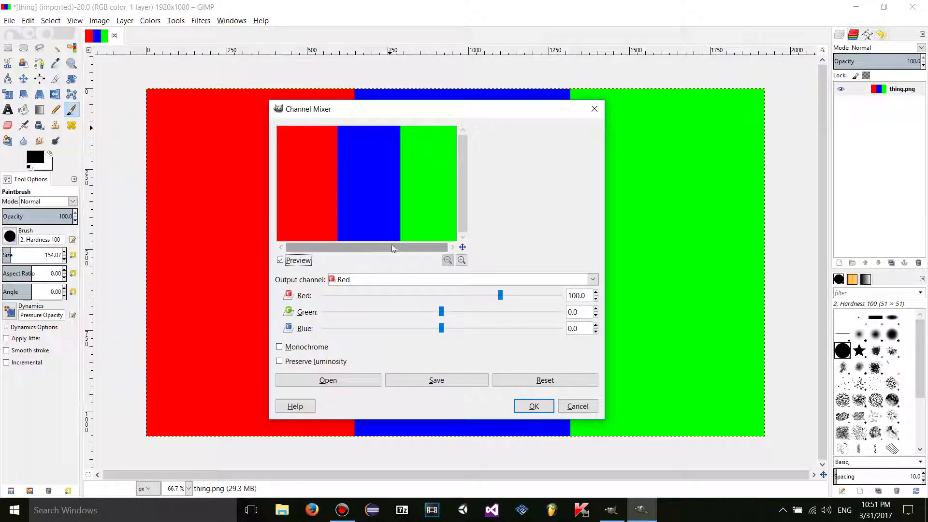
Step: Try saving and loading mixer settings, cancelling both file dialogs
{"action": "left_click", "coordinate": [422, 381]}
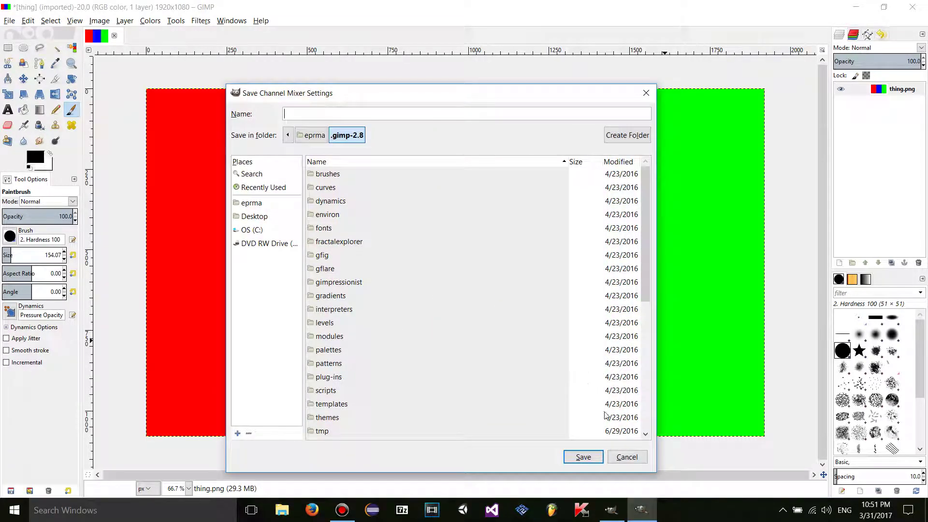
{"action": "left_click", "coordinate": [616, 458]}
{"action": "left_click", "coordinate": [301, 381]}
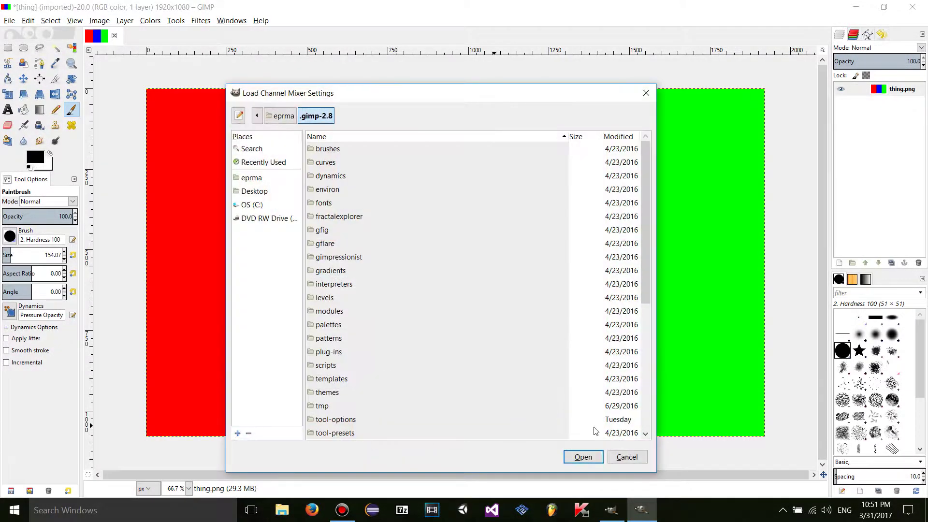
{"action": "left_click", "coordinate": [628, 458]}
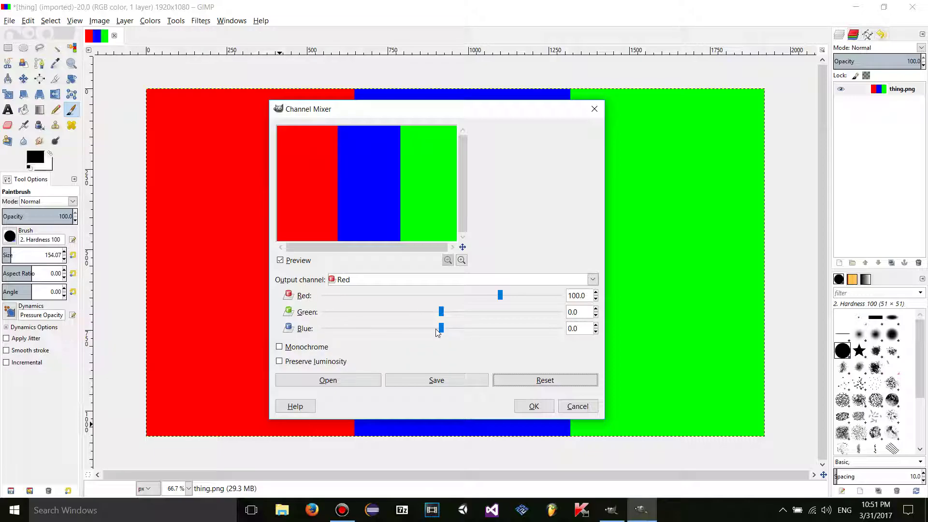
Step: Preview the Green and Blue output channels, return to Red, and reset the mixer
{"action": "left_click", "coordinate": [349, 281]}
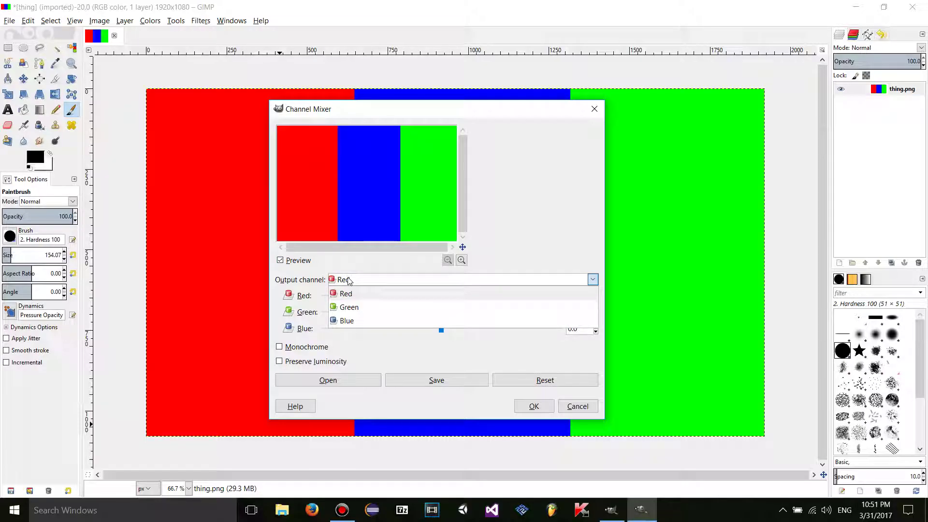
{"action": "left_click", "coordinate": [341, 284]}
{"action": "left_click", "coordinate": [344, 280]}
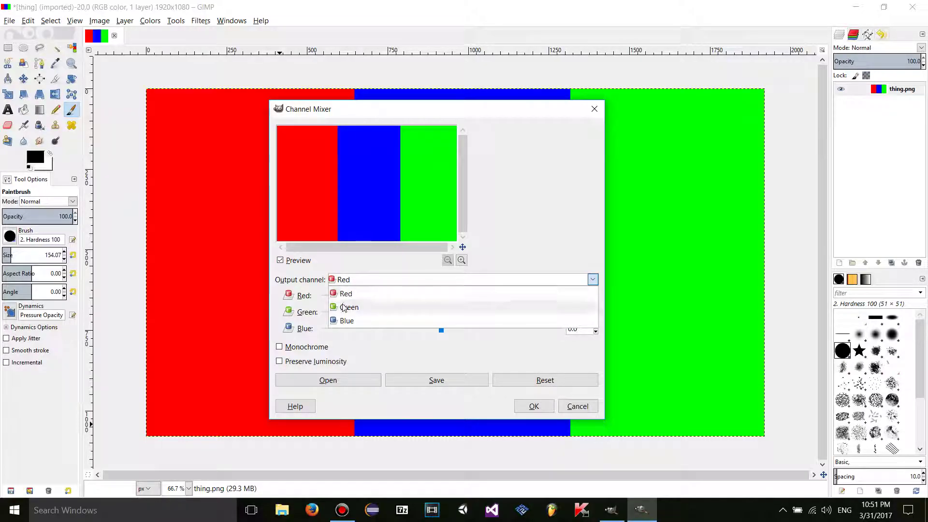
{"action": "left_click", "coordinate": [348, 307]}
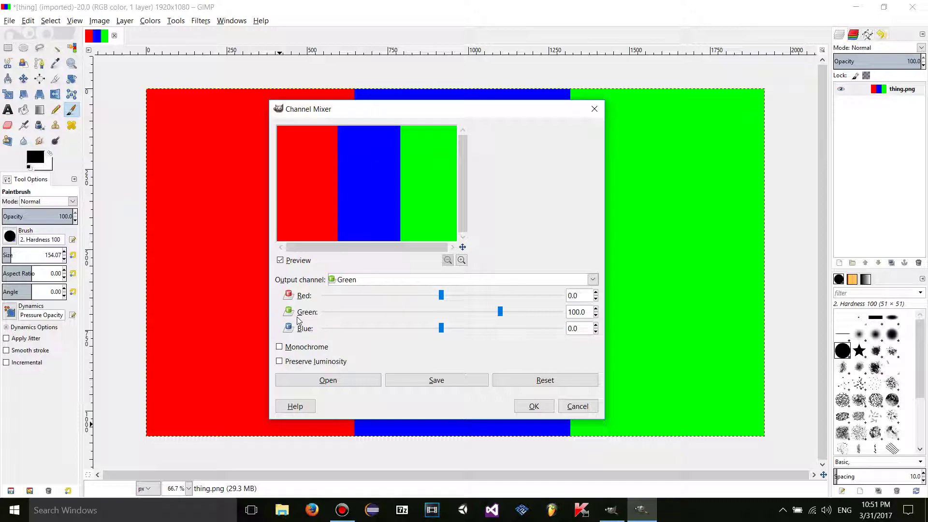
{"action": "left_click", "coordinate": [380, 283]}
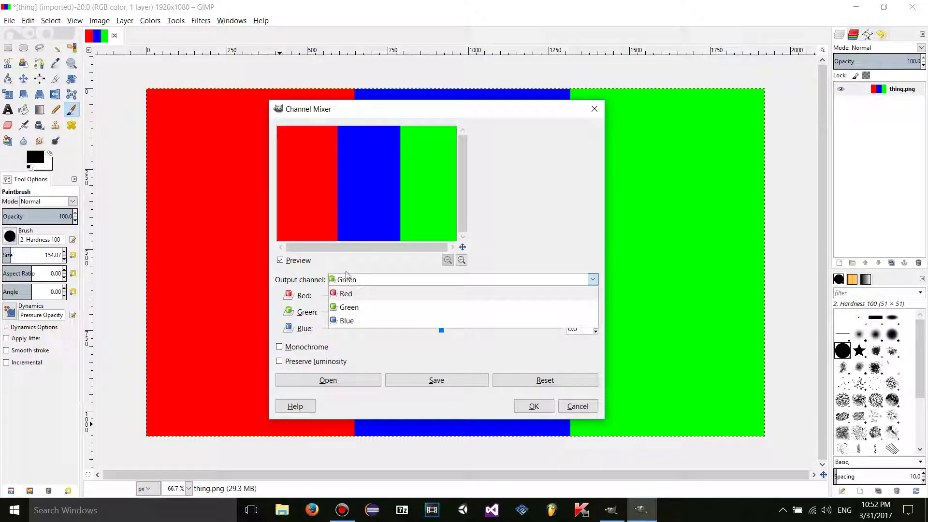
{"action": "left_click", "coordinate": [349, 321]}
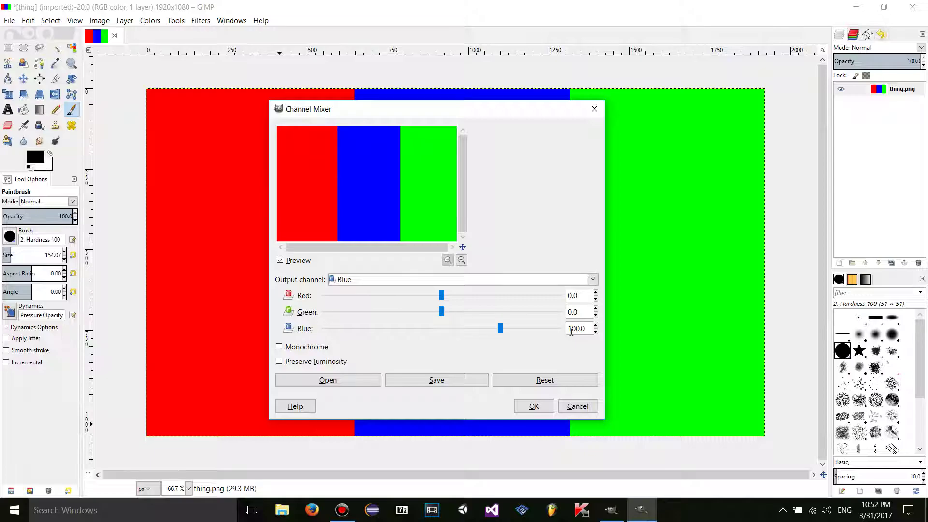
{"action": "left_click", "coordinate": [460, 282]}
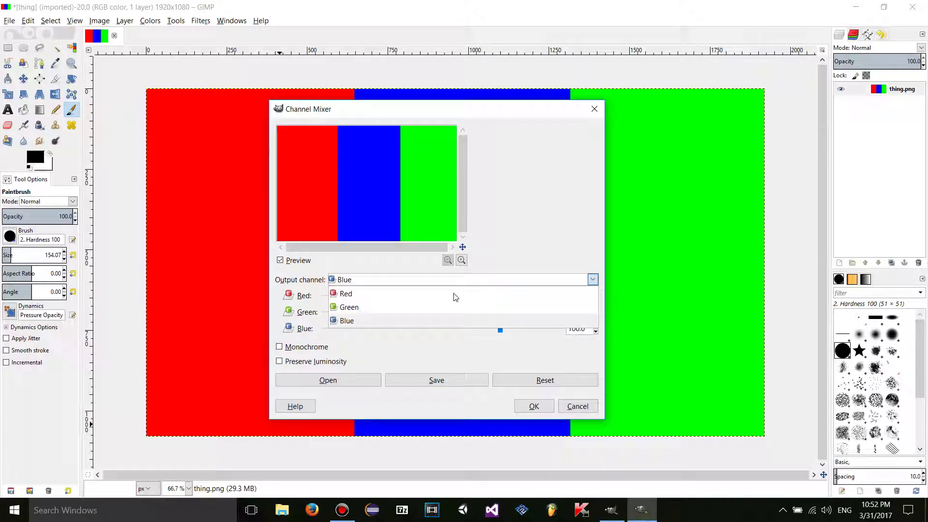
{"action": "left_click", "coordinate": [383, 296]}
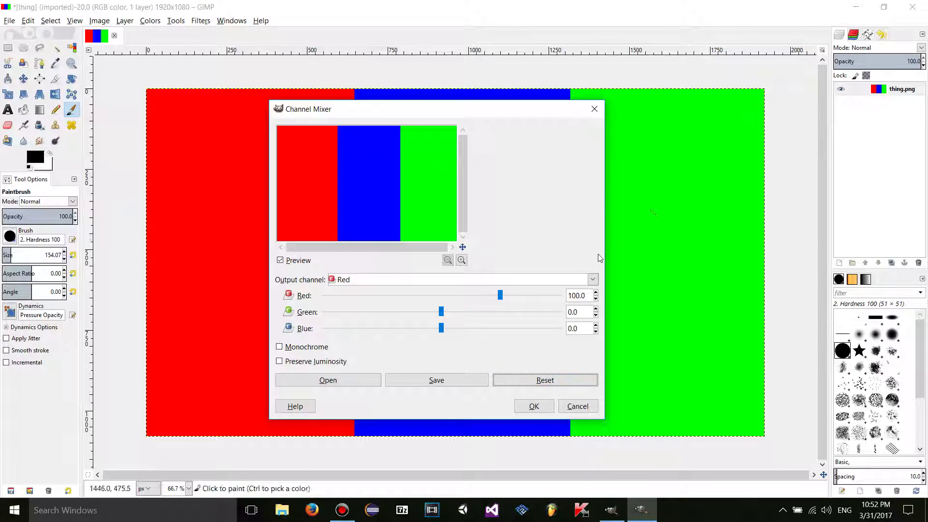
{"action": "left_click", "coordinate": [556, 382]}
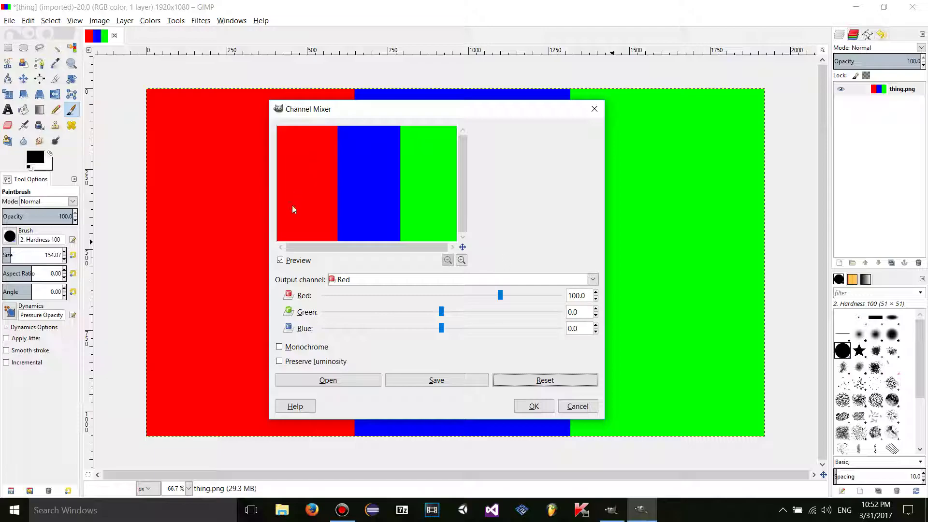
{"action": "left_click_drag", "start_coordinate": [330, 101], "coordinate": [259, 132]}
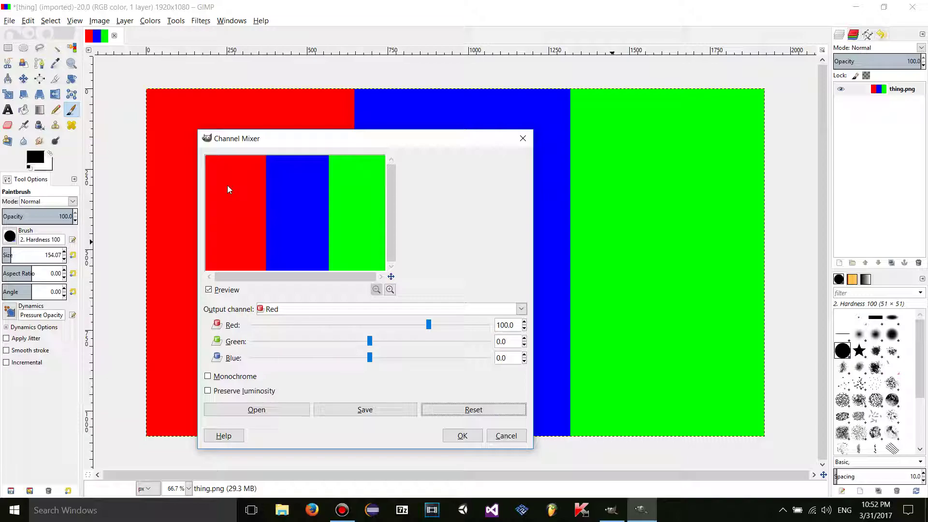
Step: Flip the output channel to Green, then Blue, then back to Red once more
{"action": "left_click", "coordinate": [404, 311]}
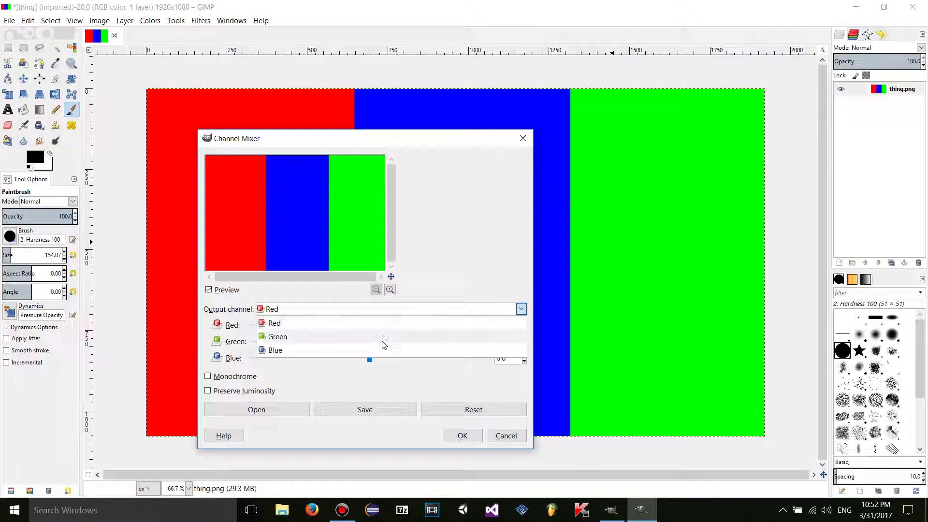
{"action": "left_click", "coordinate": [383, 338]}
{"action": "left_click", "coordinate": [366, 312]}
{"action": "left_click", "coordinate": [365, 351]}
{"action": "left_click", "coordinate": [363, 313]}
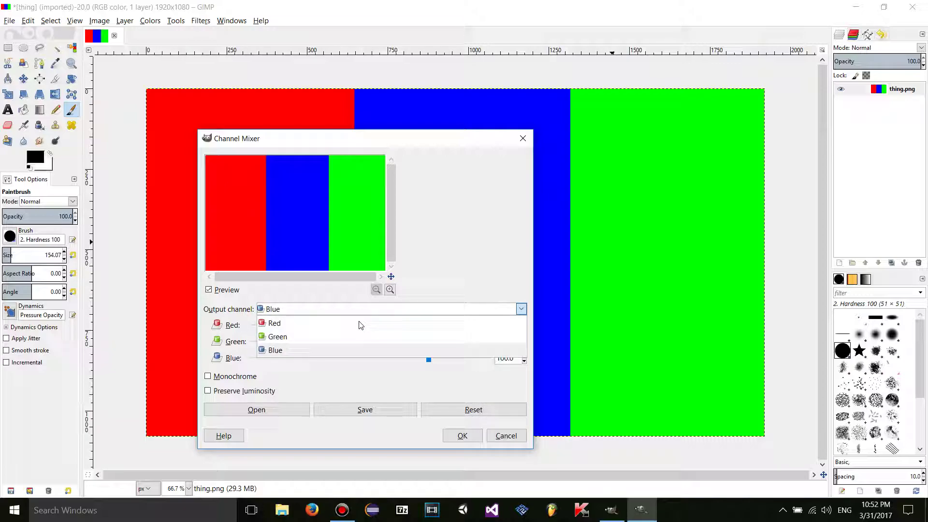
{"action": "left_click", "coordinate": [360, 324]}
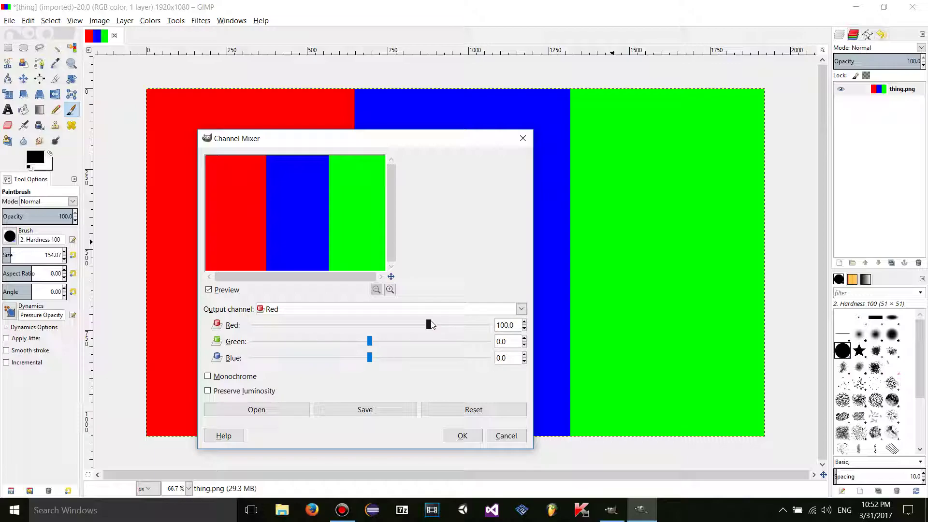
Step: Lower the Red output's red amount to 50 and apply the mix
{"action": "left_click_drag", "start_coordinate": [429, 325], "coordinate": [413, 324]}
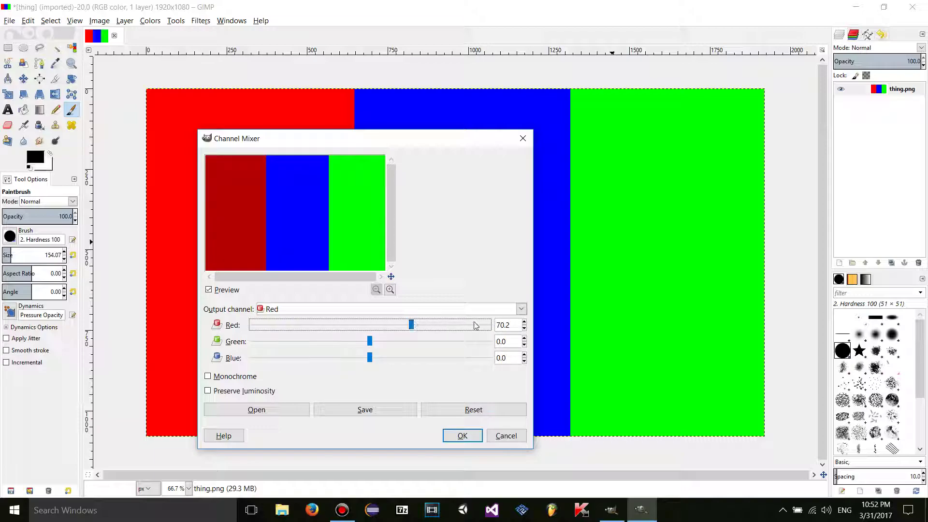
{"action": "key", "text": "Tab"}
{"action": "type", "text": "50"}
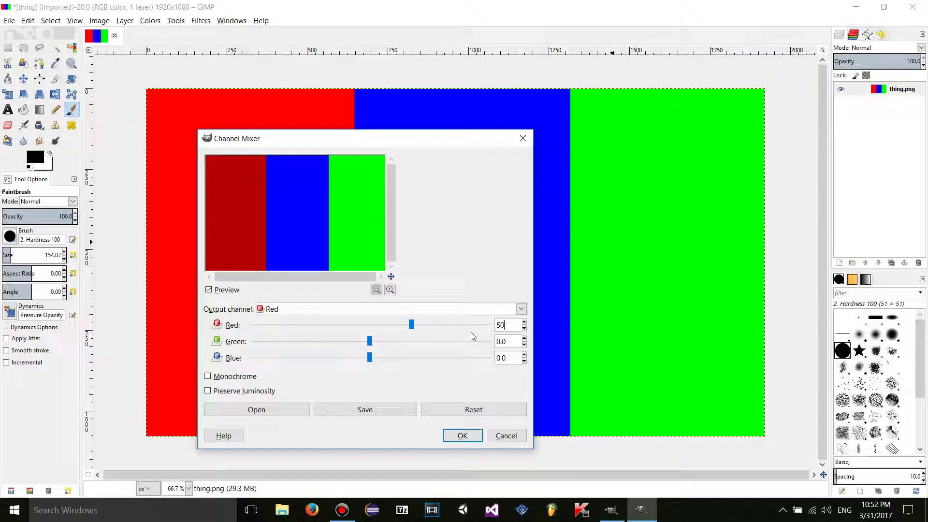
{"action": "key", "text": "Return"}
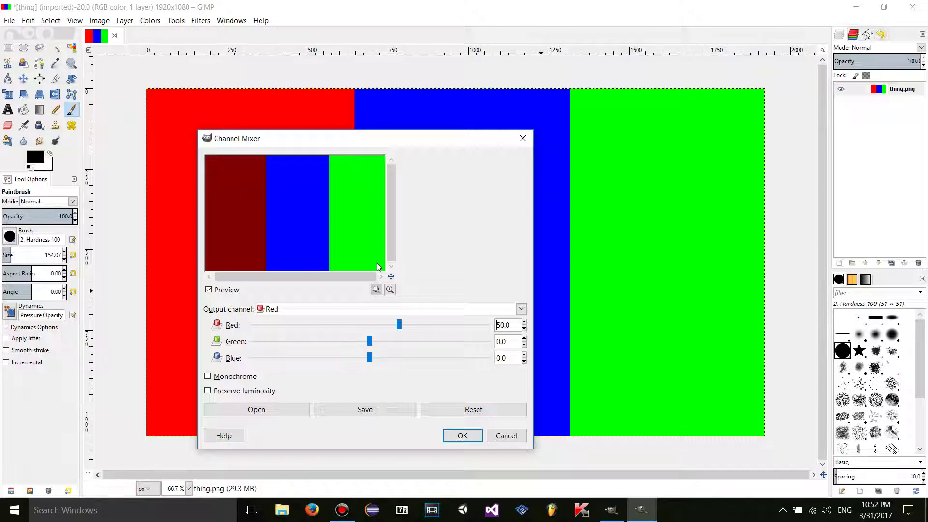
{"action": "left_click", "coordinate": [460, 435]}
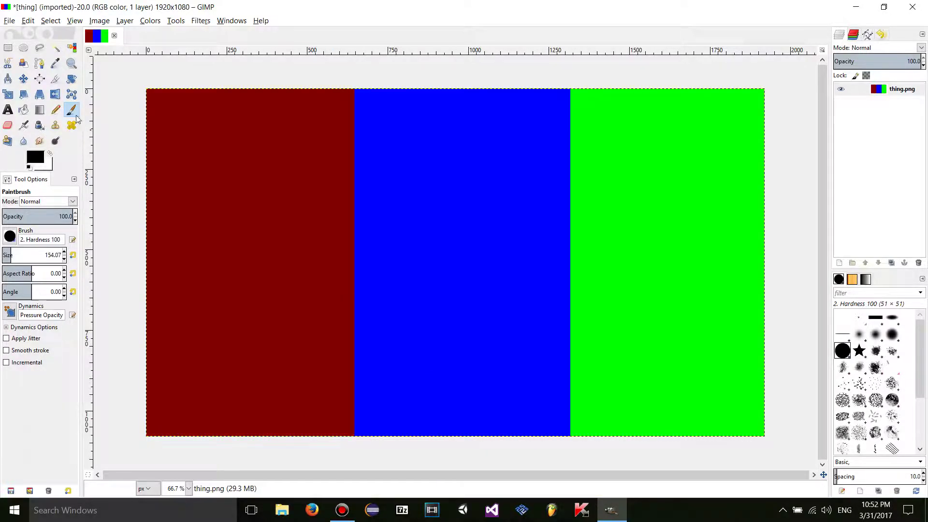
Step: Sample the dark red stripe with the Color Picker and inspect its colour without changes
{"action": "left_click", "coordinate": [56, 63]}
{"action": "left_click", "coordinate": [193, 154]}
{"action": "left_click", "coordinate": [34, 157]}
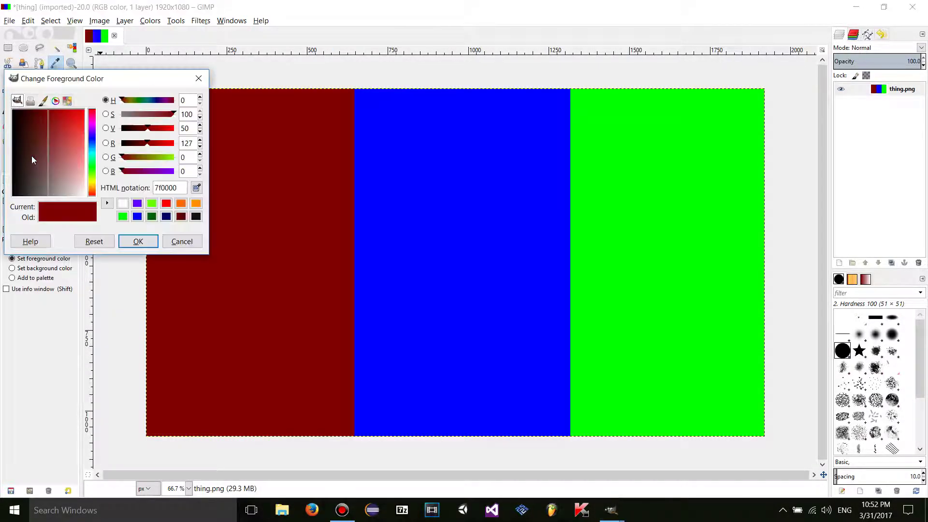
{"action": "left_click", "coordinate": [181, 242]}
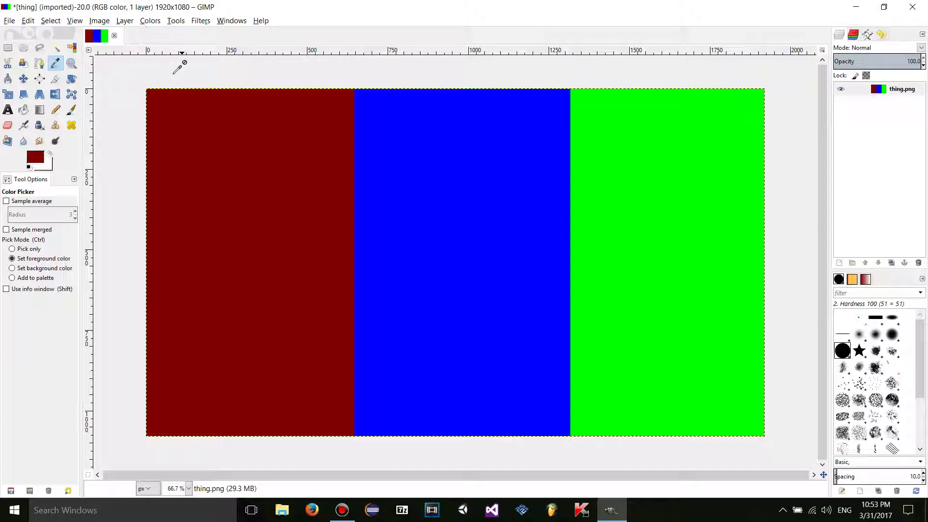
Step: Undo the channel mix and reopen the Channel Mixer
{"action": "key", "text": "ctrl+z"}
{"action": "left_click", "coordinate": [150, 20]}
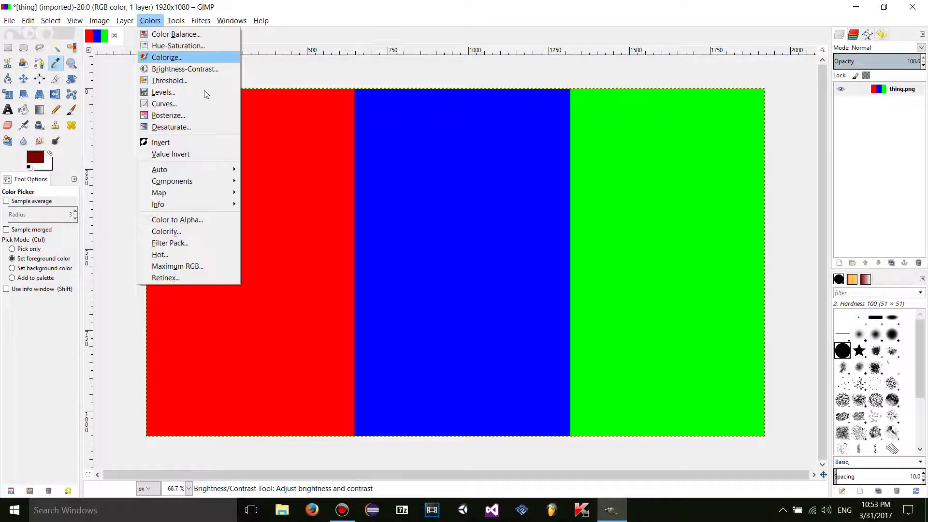
{"action": "left_click", "coordinate": [273, 181]}
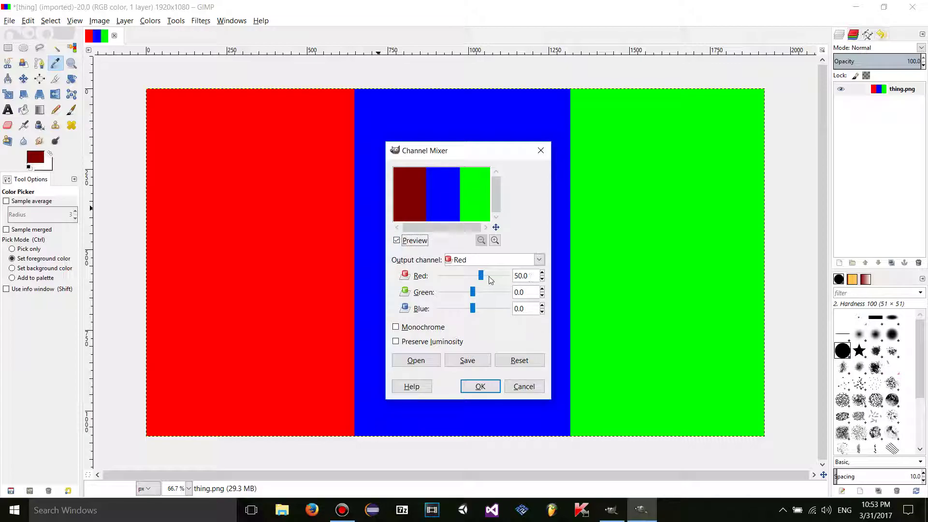
Step: Vary the Red output's red amount, then set it back to 100
{"action": "mouse_move", "coordinate": [484, 278]}
{"action": "left_mouse_down"}
{"action": "mouse_move", "coordinate": [468, 278]}
{"action": "mouse_move", "coordinate": [501, 282]}
{"action": "left_mouse_up"}
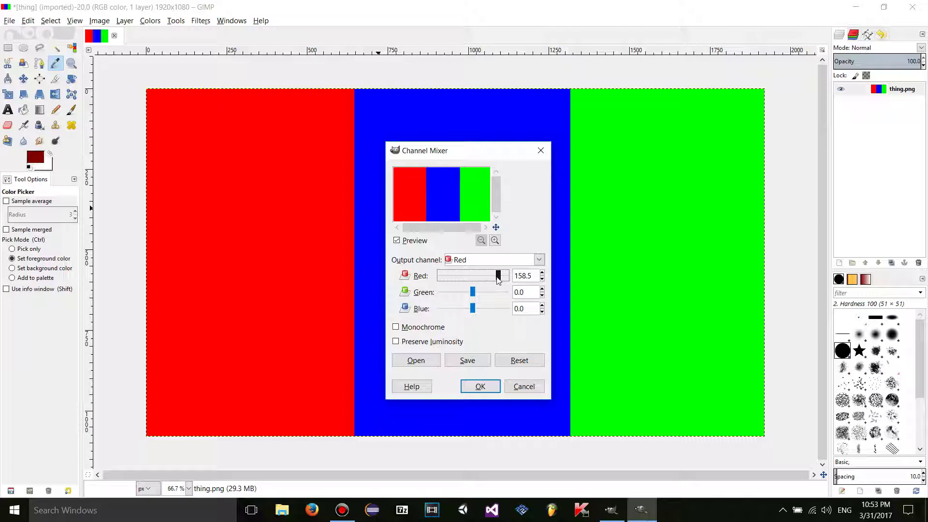
{"action": "left_click_drag", "start_coordinate": [499, 279], "coordinate": [498, 279]}
{"action": "key", "text": "Tab"}
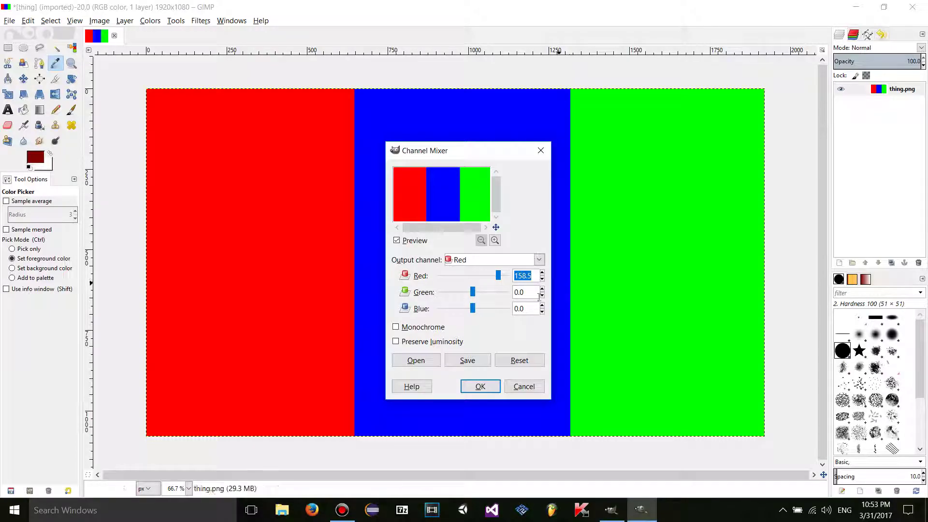
{"action": "type", "text": "100"}
{"action": "key", "text": "Return"}
Step: Raise the Green output's green amount to about 123, then reset the mixer
{"action": "left_click", "coordinate": [468, 262]}
{"action": "left_click", "coordinate": [468, 289]}
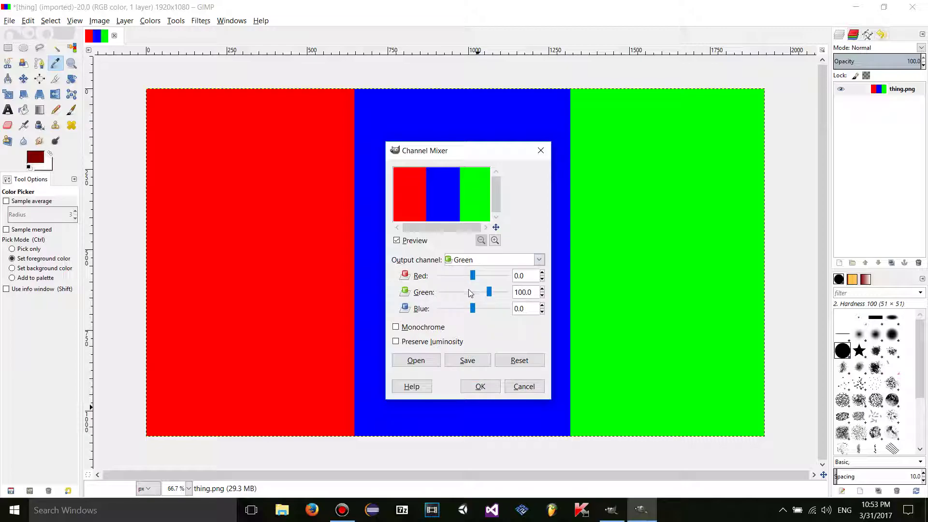
{"action": "mouse_move", "coordinate": [495, 293]}
{"action": "left_mouse_down"}
{"action": "mouse_move", "coordinate": [476, 293]}
{"action": "mouse_move", "coordinate": [496, 293]}
{"action": "left_mouse_up"}
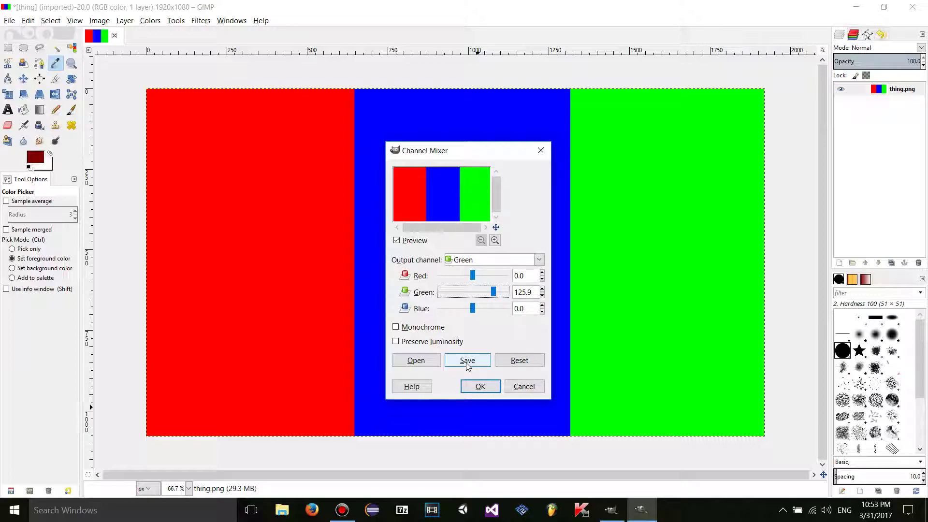
{"action": "left_click", "coordinate": [519, 360]}
Step: Change the Blue output's blue amount, reset, then mix green into the Red output
{"action": "left_click", "coordinate": [495, 261]}
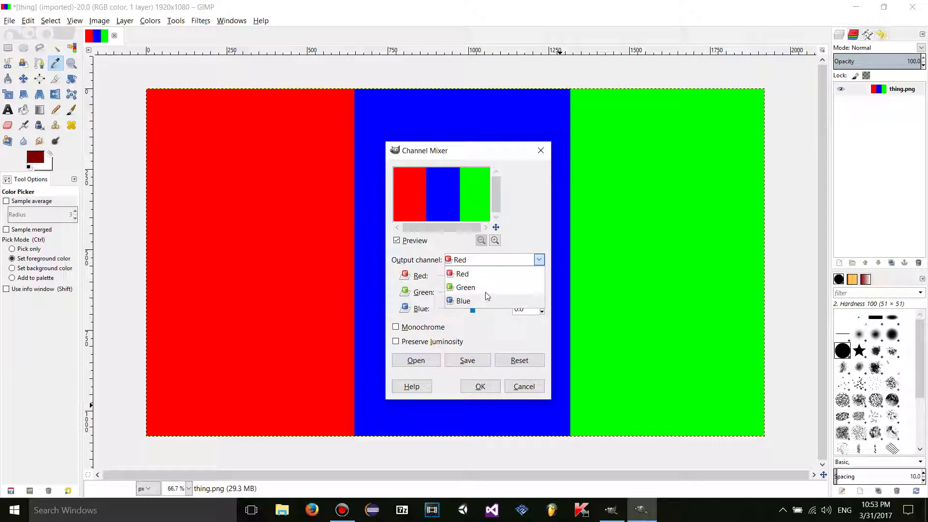
{"action": "left_click", "coordinate": [496, 286]}
{"action": "left_click", "coordinate": [494, 265]}
{"action": "left_click", "coordinate": [488, 301]}
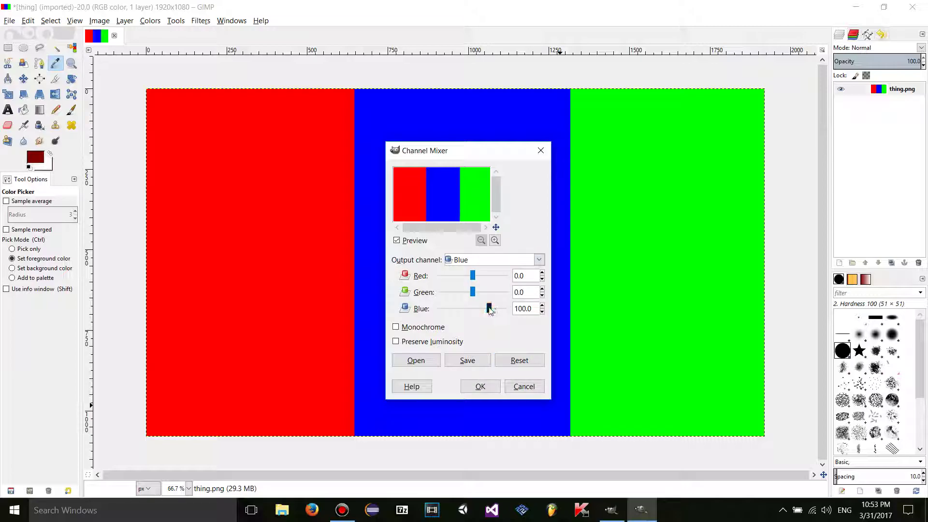
{"action": "mouse_move", "coordinate": [490, 308]}
{"action": "left_mouse_down"}
{"action": "mouse_move", "coordinate": [453, 310]}
{"action": "mouse_move", "coordinate": [505, 309]}
{"action": "left_mouse_up"}
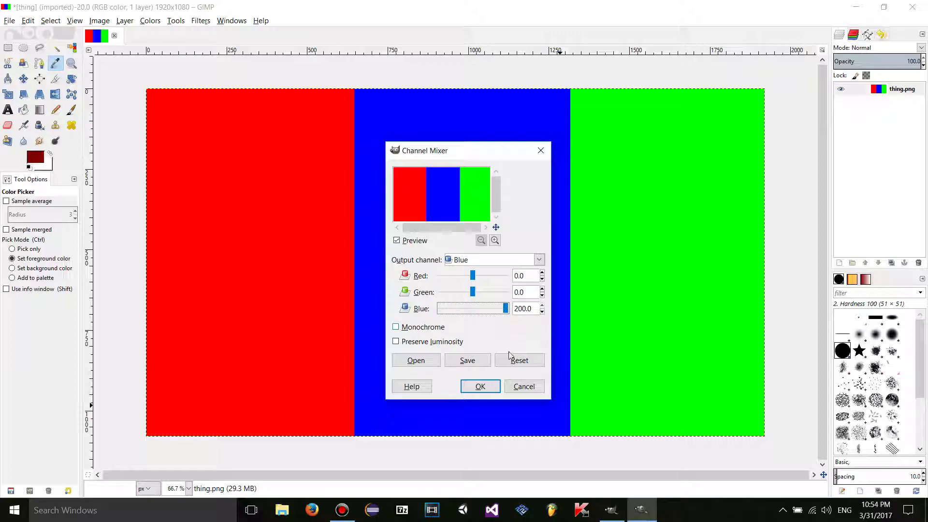
{"action": "left_click", "coordinate": [511, 365]}
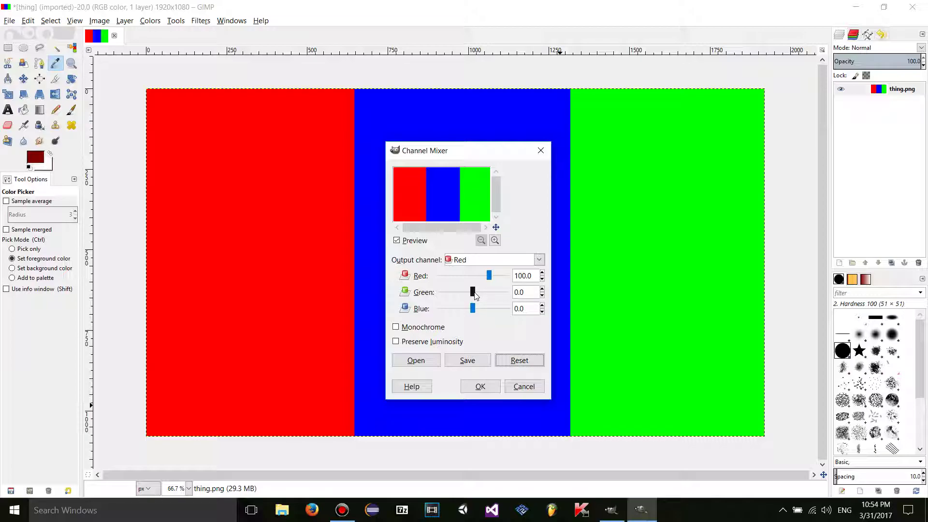
{"action": "left_click_drag", "start_coordinate": [475, 292], "coordinate": [490, 290]}
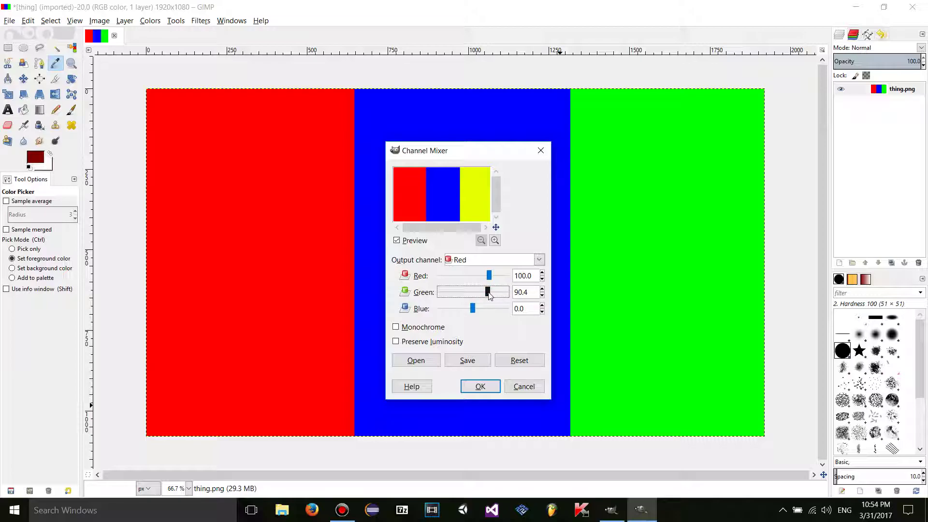
Step: Push the Red output's Green amount up, then drag it down to -200
{"action": "left_click_drag", "start_coordinate": [490, 295], "coordinate": [490, 292]}
{"action": "key", "text": "Tab"}
{"action": "left_click_drag", "start_coordinate": [490, 292], "coordinate": [423, 289]}
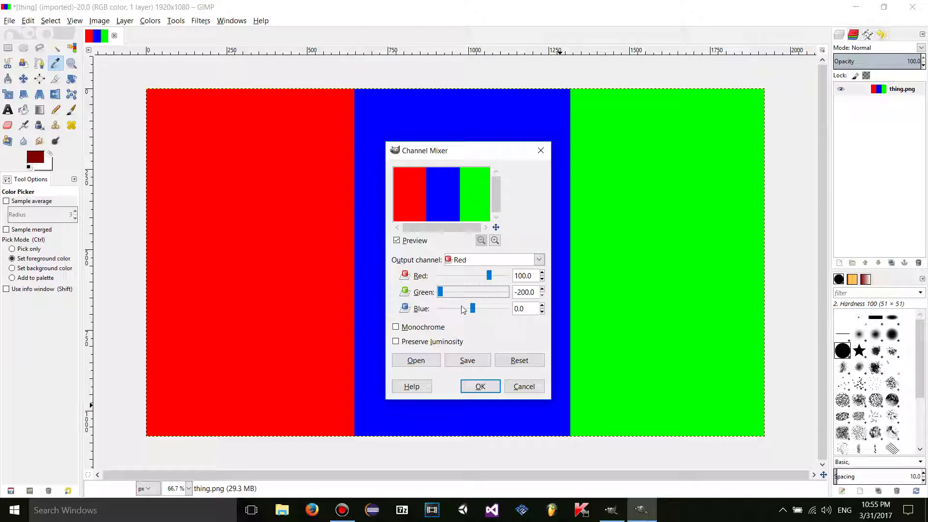
Step: Apply the mix, reopen the Channel Mixer and reset it to defaults
{"action": "left_click", "coordinate": [479, 387]}
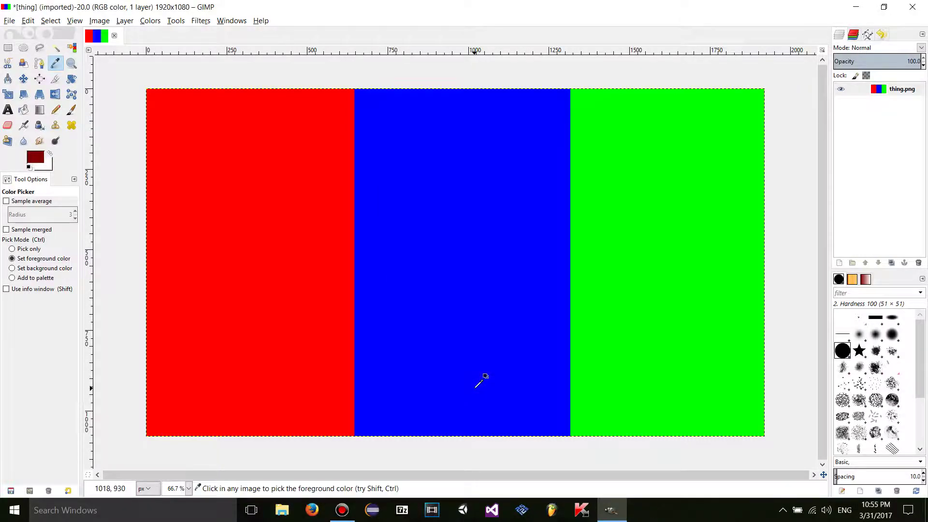
{"action": "left_click", "coordinate": [150, 20]}
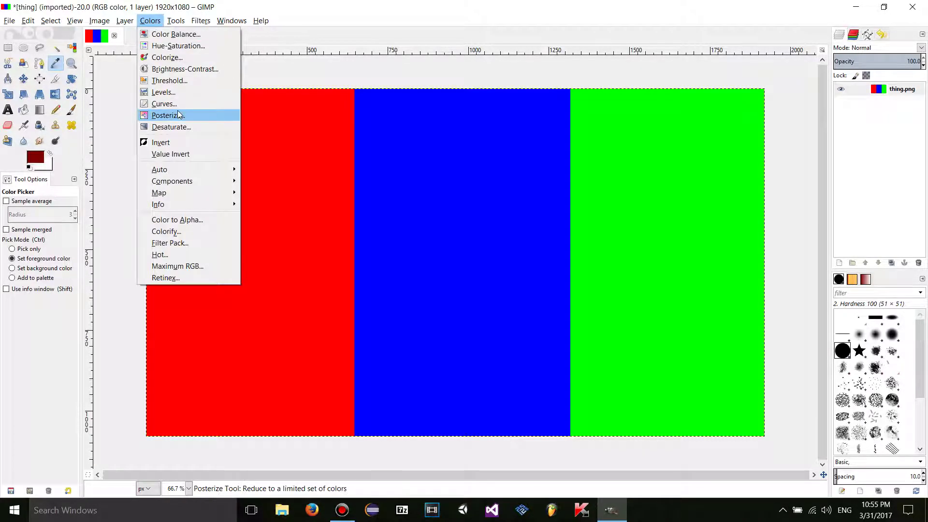
{"action": "mouse_move", "coordinate": [194, 181]}
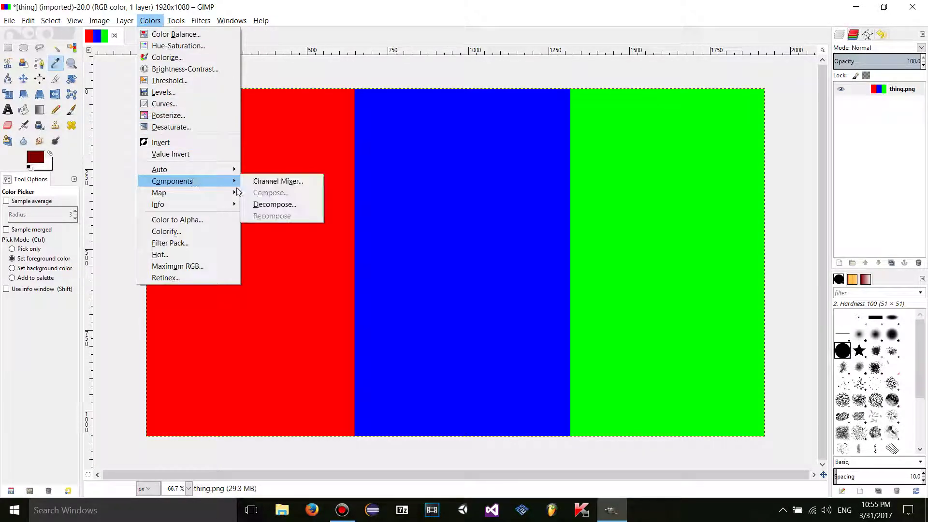
{"action": "left_click", "coordinate": [266, 182]}
{"action": "left_click", "coordinate": [519, 361]}
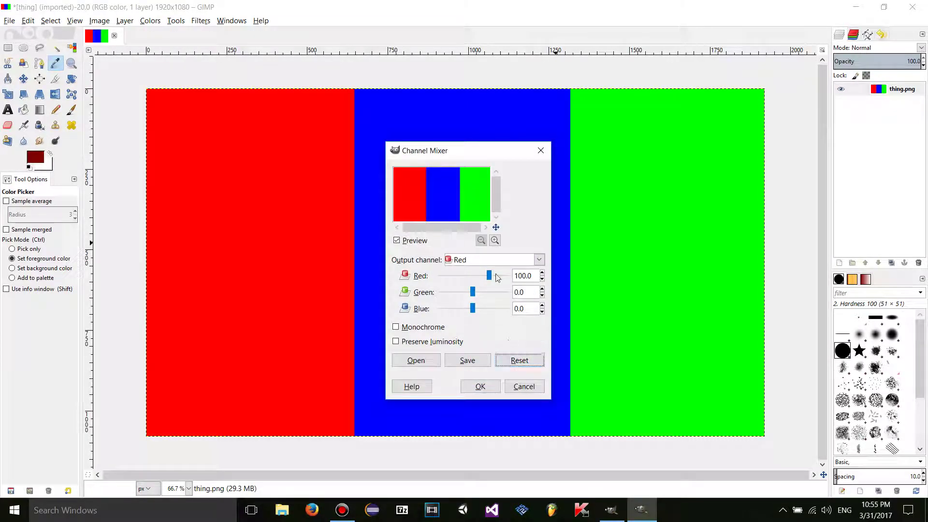
Step: Set the Red output's Green amount to 100, keep Red output, then reset
{"action": "left_click_drag", "start_coordinate": [473, 296], "coordinate": [490, 296]}
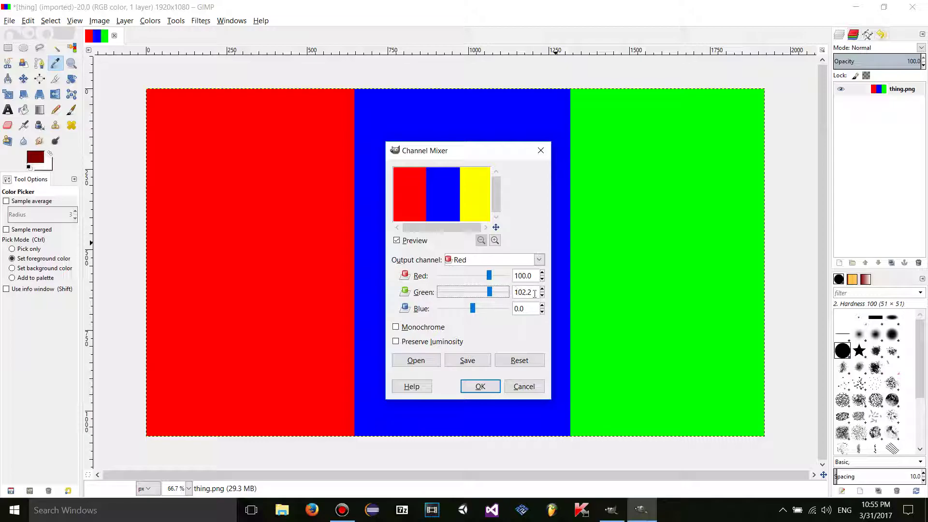
{"action": "double_click", "coordinate": [515, 292]}
{"action": "type", "text": "100"}
{"action": "key", "text": "Return"}
{"action": "left_click", "coordinate": [481, 261]}
{"action": "left_click", "coordinate": [437, 263]}
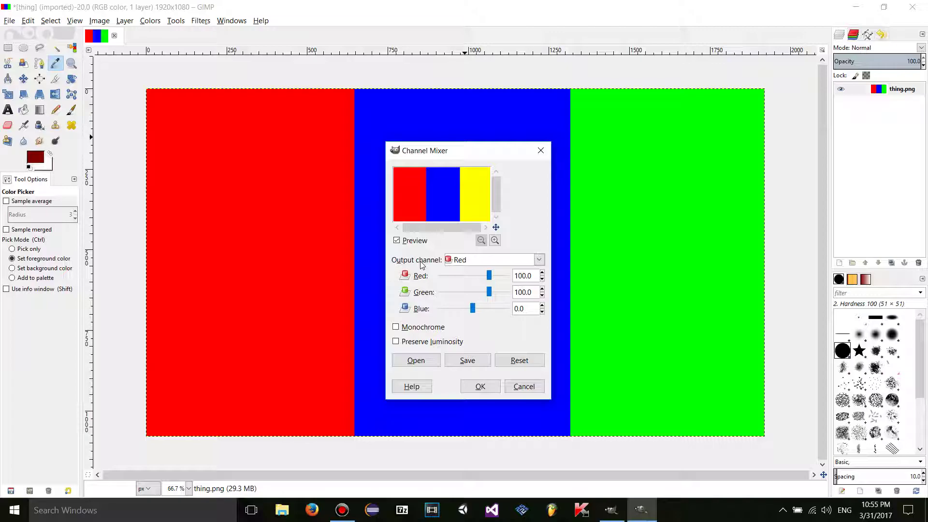
{"action": "left_click", "coordinate": [456, 262]}
{"action": "left_click", "coordinate": [454, 263]}
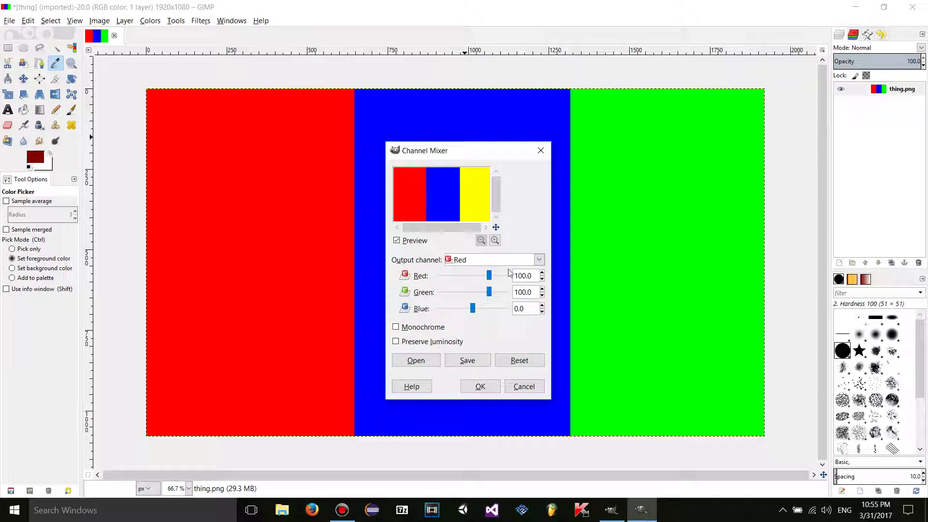
{"action": "left_click", "coordinate": [520, 360]}
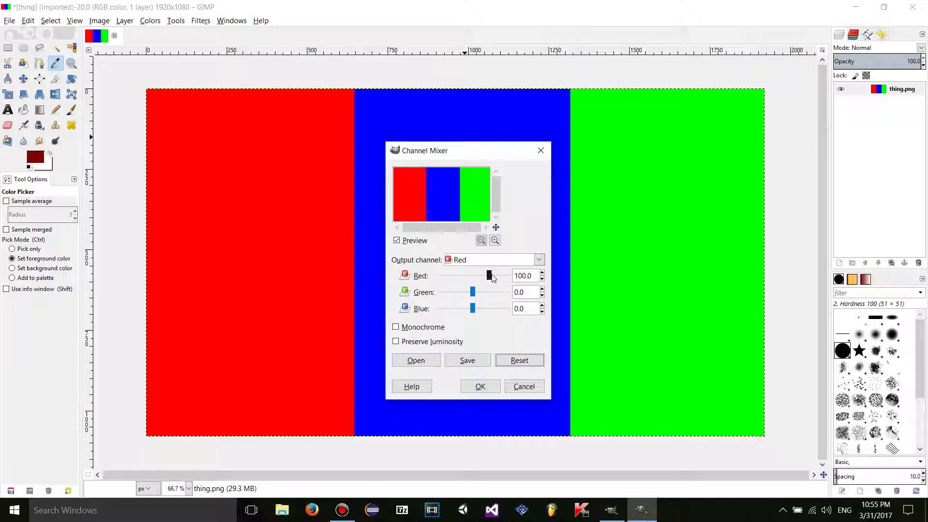
Step: Lower the Red amount and reset, then mix green into the Red output
{"action": "left_click_drag", "start_coordinate": [490, 277], "coordinate": [482, 277]}
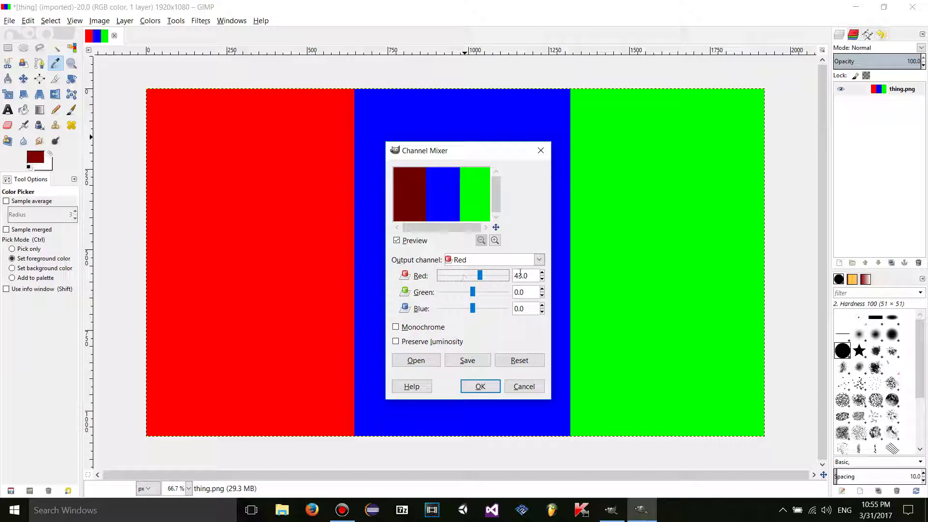
{"action": "left_click", "coordinate": [508, 360]}
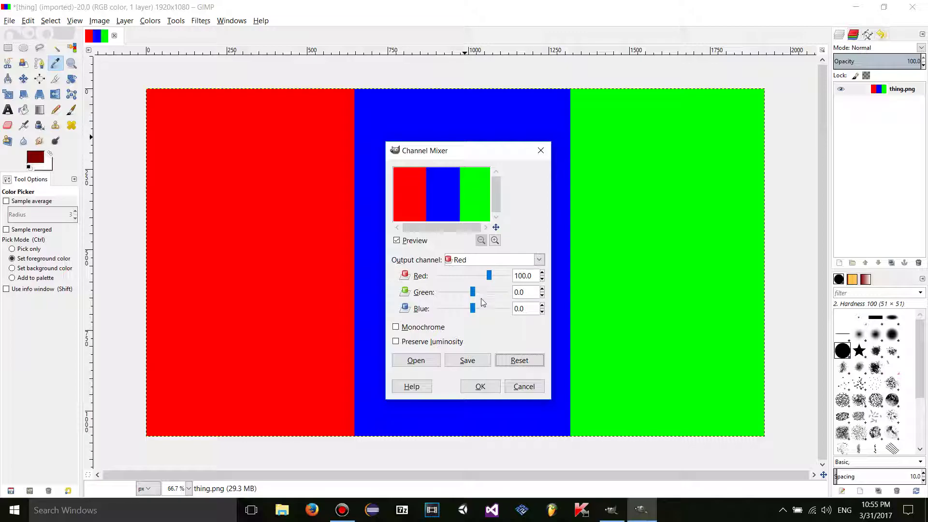
{"action": "left_click_drag", "start_coordinate": [473, 292], "coordinate": [490, 292]}
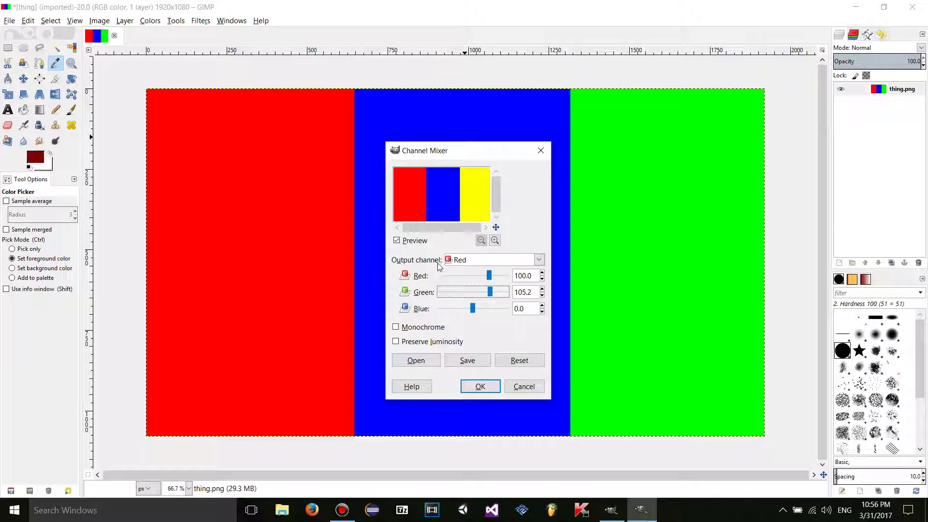
{"action": "left_click", "coordinate": [454, 260]}
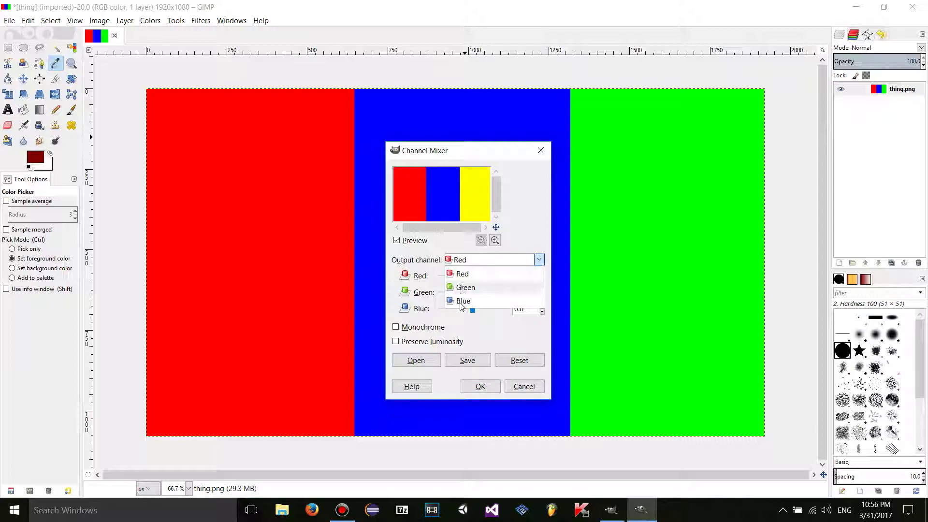
{"action": "left_click", "coordinate": [431, 261]}
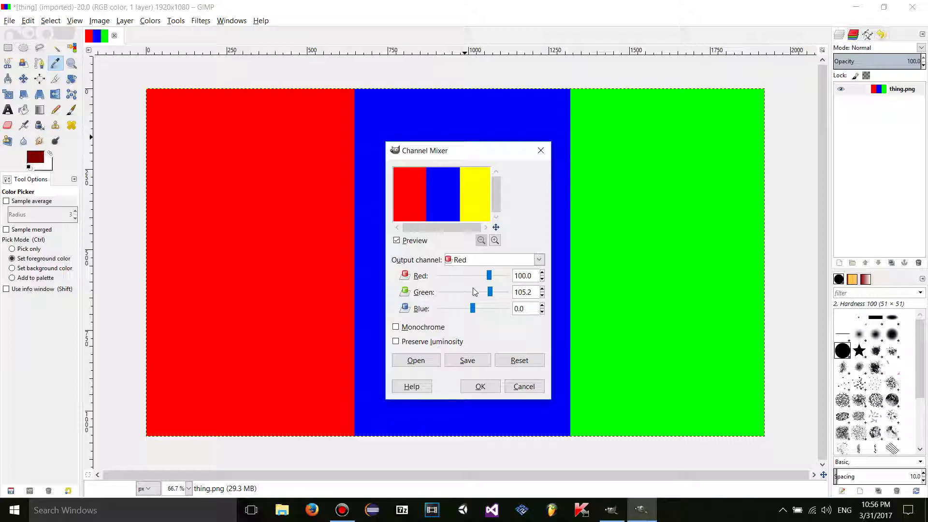
Step: Set Green to 100, reset, mix in blue for a magenta stripe, and reset again
{"action": "triple_click", "coordinate": [535, 291]}
{"action": "type", "text": "100"}
{"action": "key", "text": "Return"}
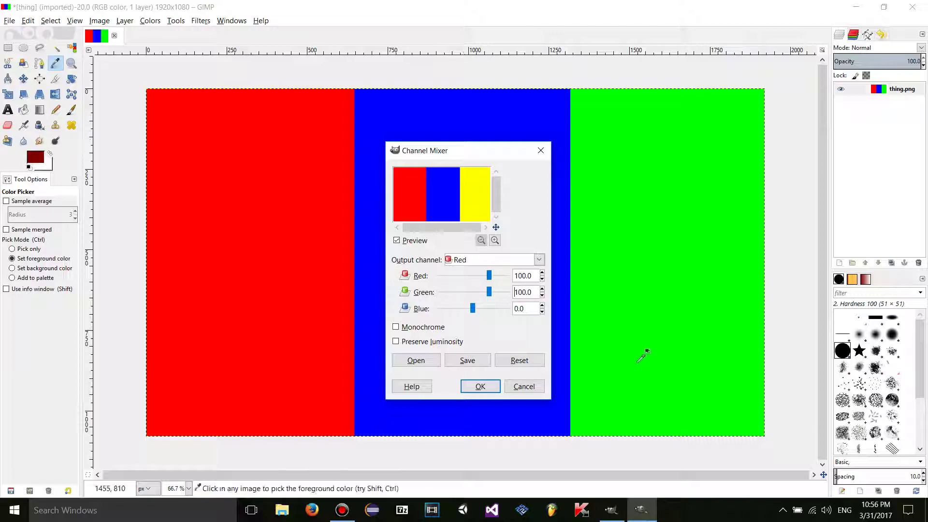
{"action": "left_click", "coordinate": [525, 365]}
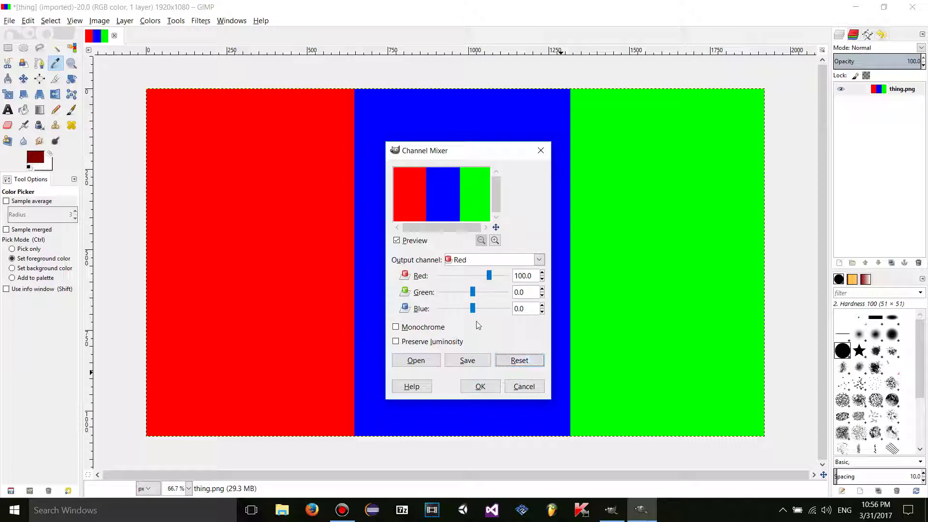
{"action": "left_click_drag", "start_coordinate": [473, 313], "coordinate": [491, 309]}
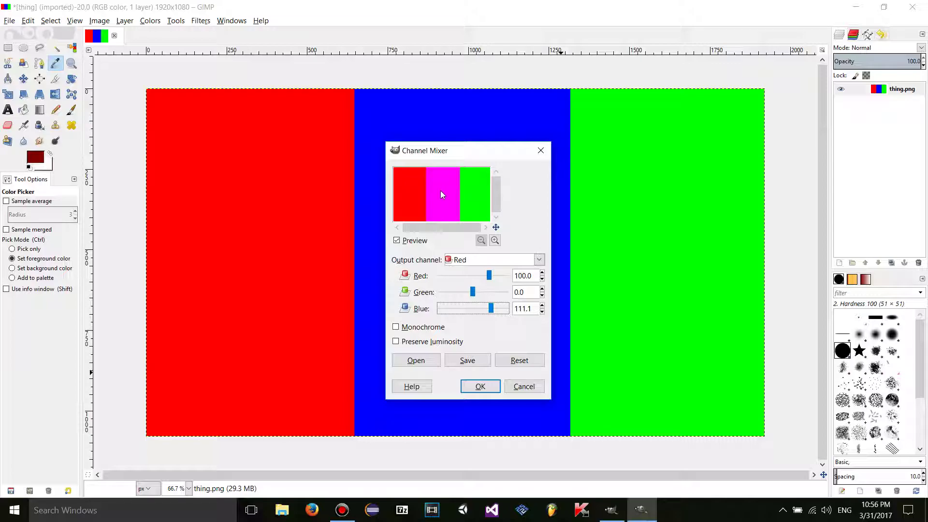
{"action": "left_click", "coordinate": [520, 360]}
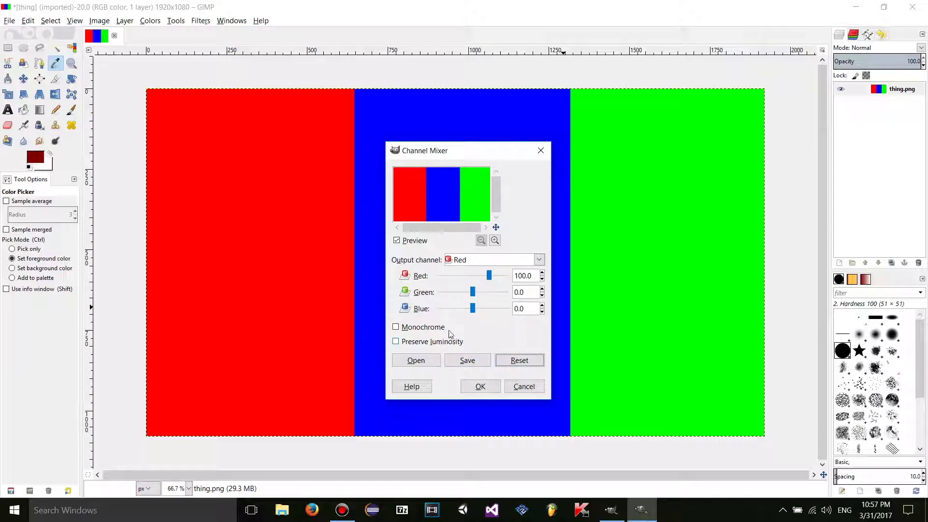
Step: On the Green output, lower the green amount to darken the stripe, then reset the mixer
{"action": "left_click", "coordinate": [468, 261]}
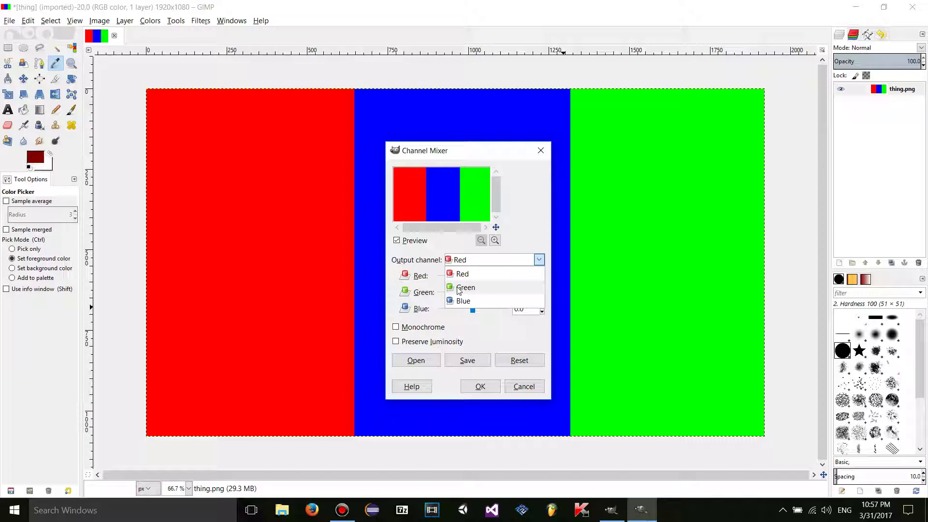
{"action": "left_click", "coordinate": [466, 274]}
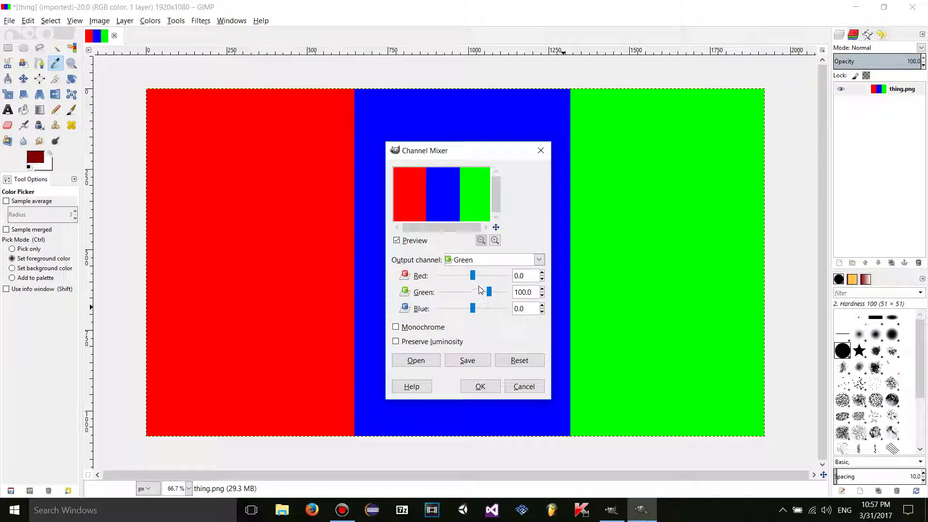
{"action": "left_click_drag", "start_coordinate": [492, 295], "coordinate": [465, 292]}
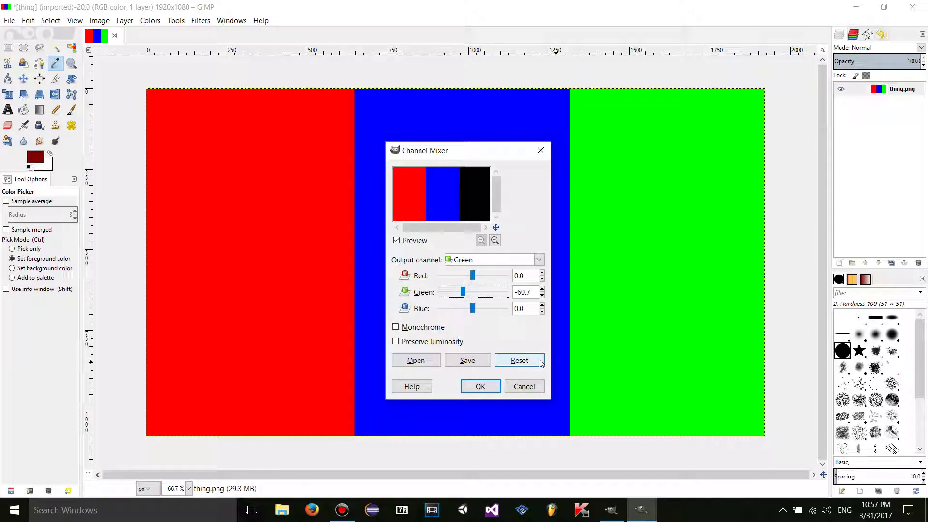
{"action": "left_click", "coordinate": [521, 361]}
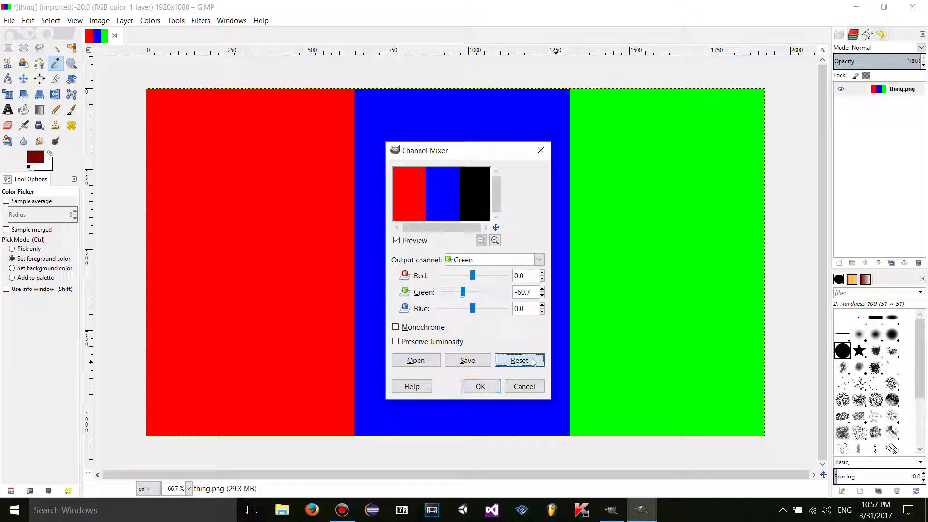
Step: Mix some red into the Green output, then reset to defaults
{"action": "left_click", "coordinate": [474, 261]}
{"action": "left_click", "coordinate": [466, 285]}
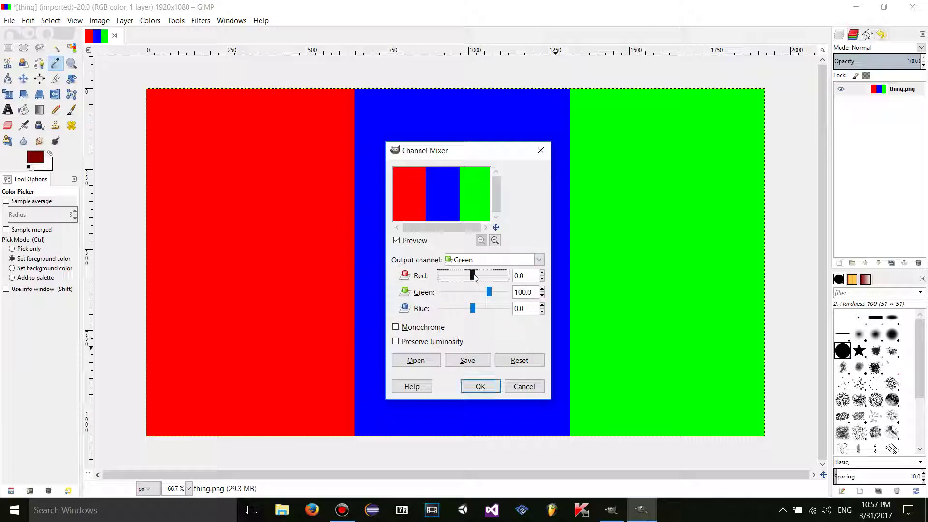
{"action": "left_click_drag", "start_coordinate": [474, 277], "coordinate": [491, 278]}
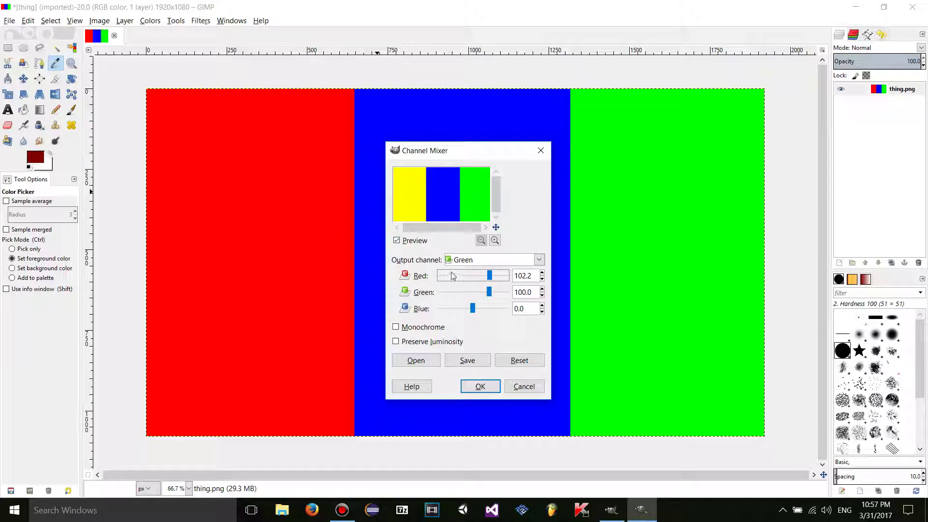
{"action": "left_click", "coordinate": [492, 360]}
Step: Mix blue into the Green output to make the stripe cyan, reset, and switch to Blue output
{"action": "left_click", "coordinate": [484, 260]}
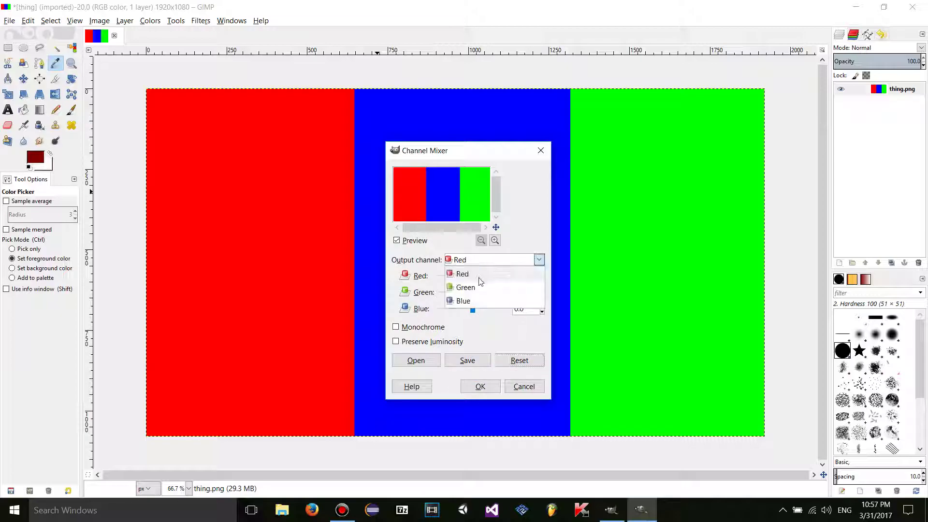
{"action": "left_click", "coordinate": [464, 287]}
{"action": "left_click_drag", "start_coordinate": [473, 311], "coordinate": [491, 311]}
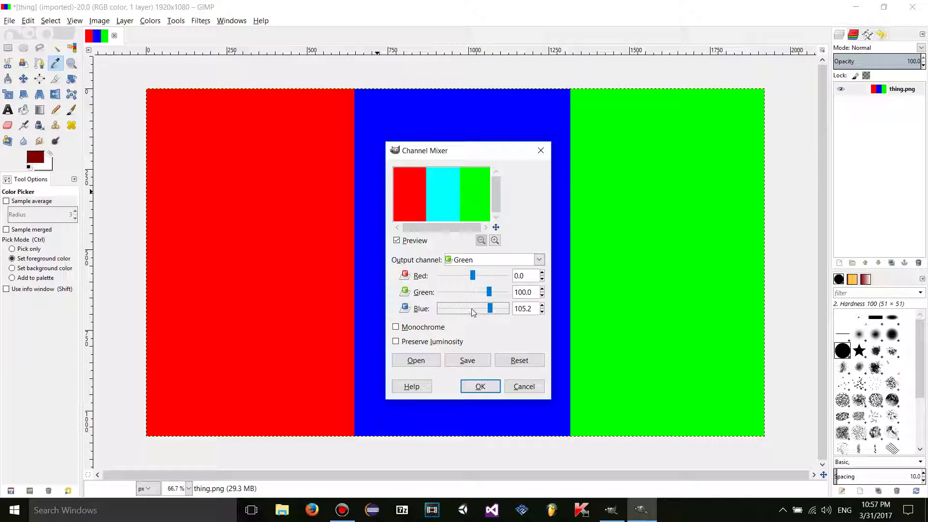
{"action": "left_click", "coordinate": [509, 360]}
{"action": "left_click", "coordinate": [513, 259]}
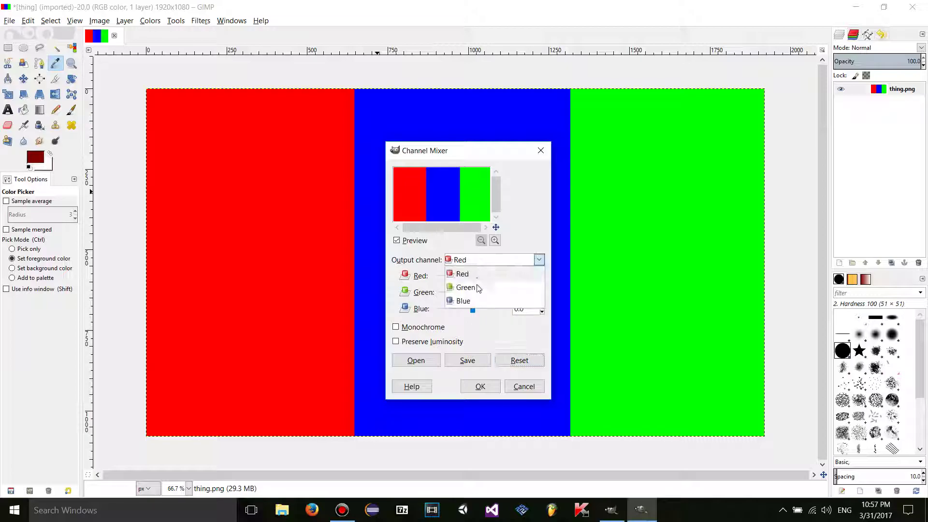
{"action": "left_click", "coordinate": [484, 300]}
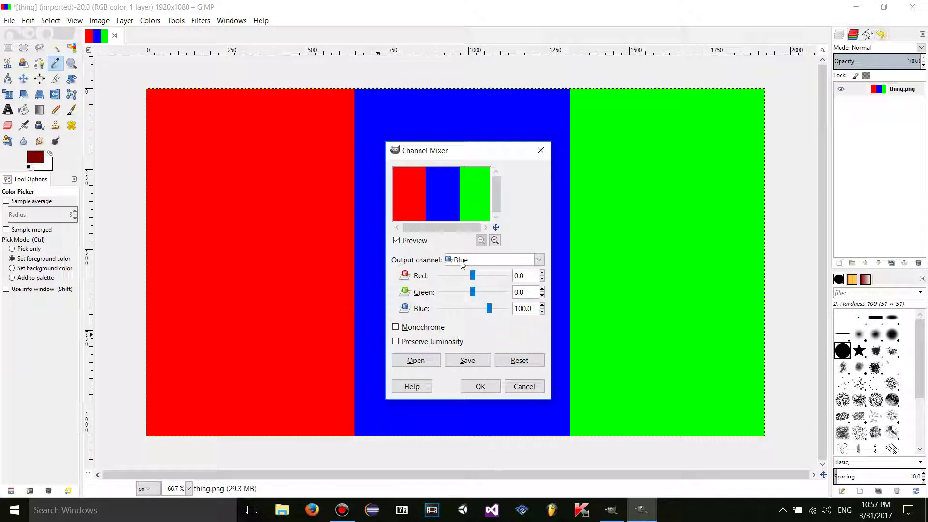
{"action": "left_click_drag", "start_coordinate": [473, 276], "coordinate": [487, 277]}
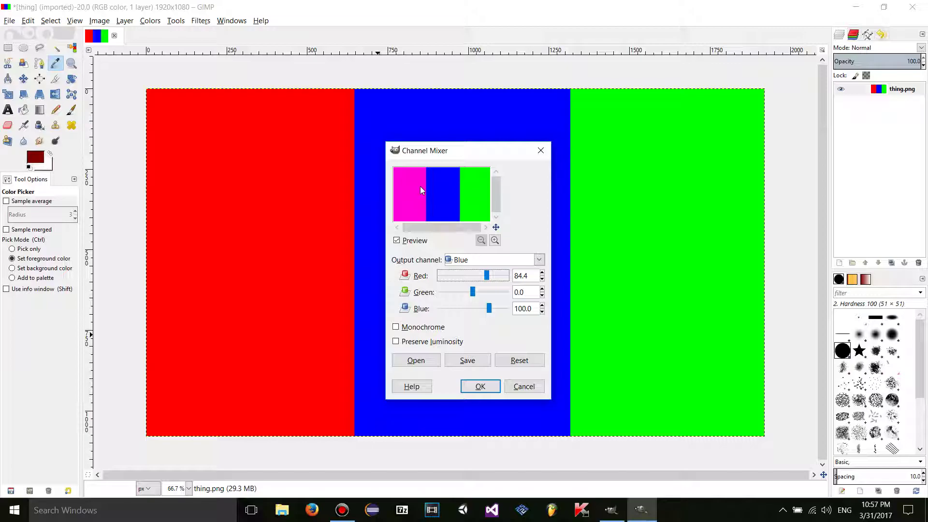
{"action": "left_click", "coordinate": [520, 360]}
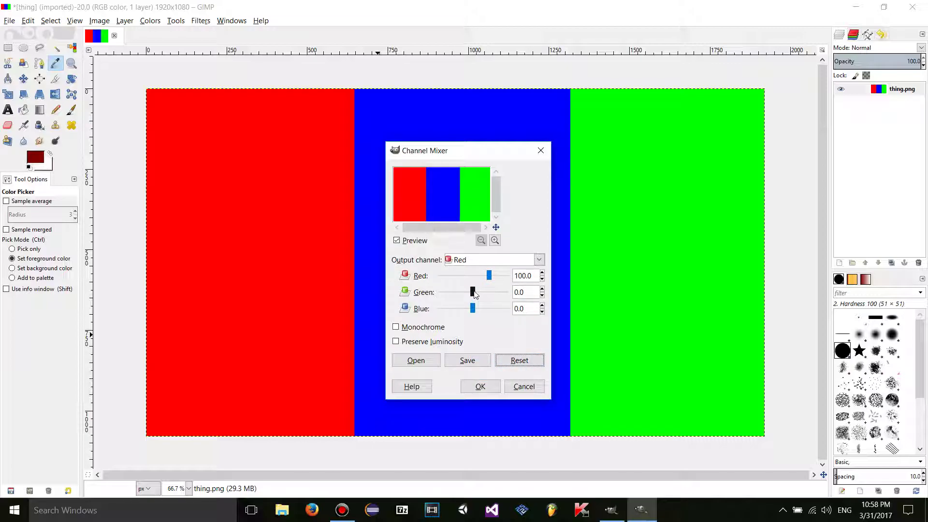
{"action": "left_click", "coordinate": [477, 261]}
{"action": "left_click", "coordinate": [471, 302]}
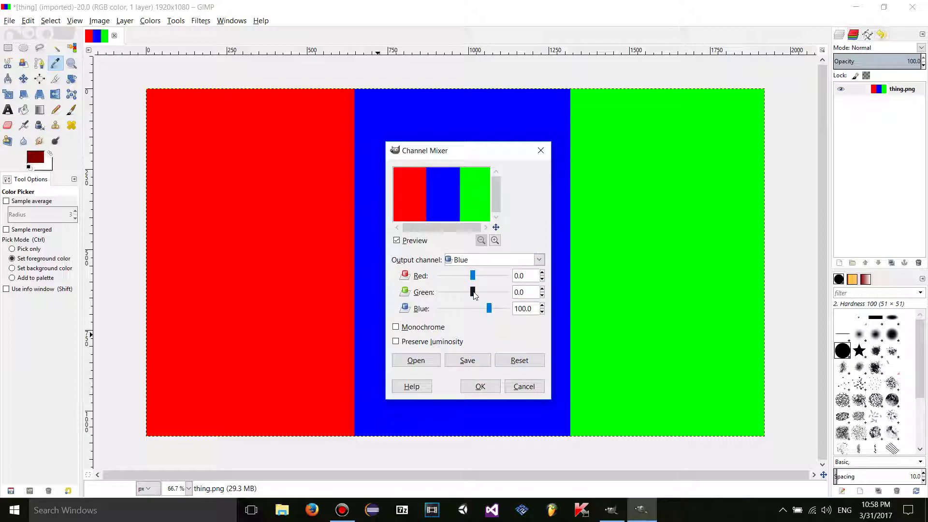
{"action": "left_click_drag", "start_coordinate": [474, 295], "coordinate": [491, 292]}
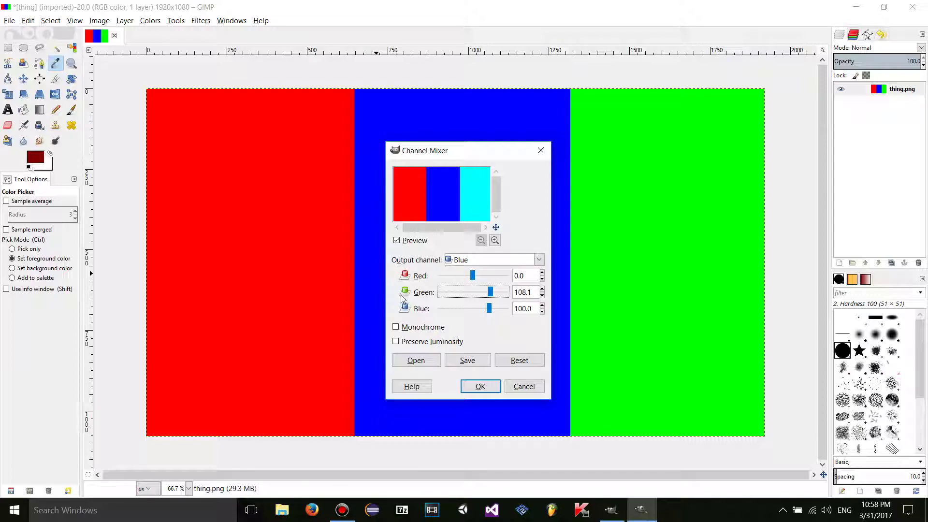
{"action": "left_click", "coordinate": [518, 362]}
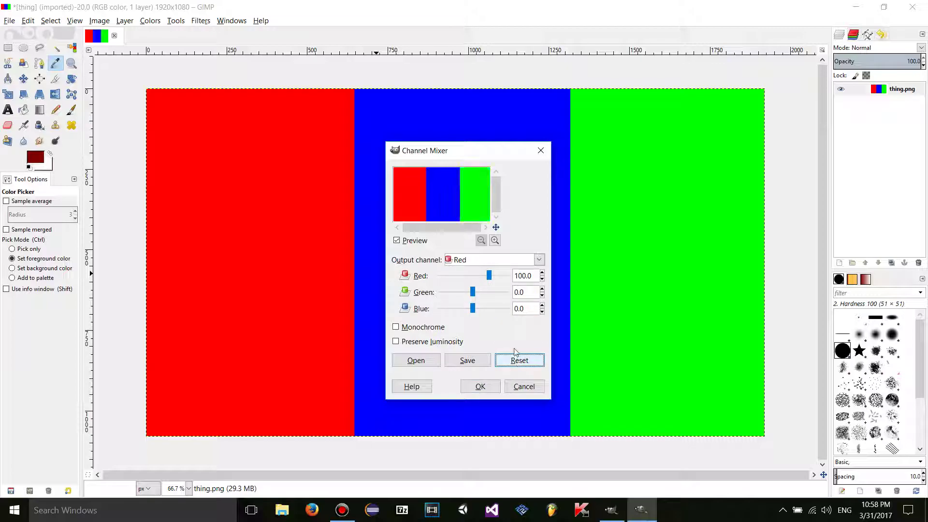
{"action": "left_click", "coordinate": [511, 260]}
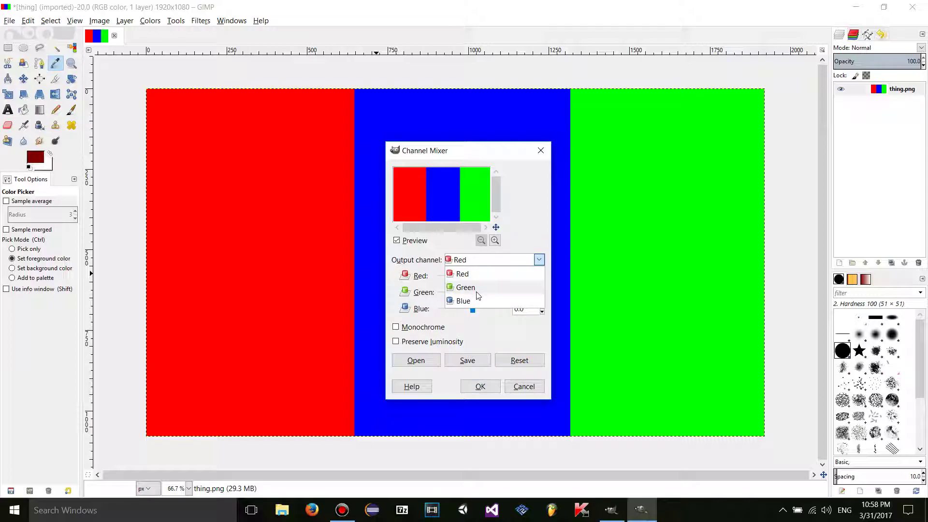
{"action": "left_click", "coordinate": [525, 234]}
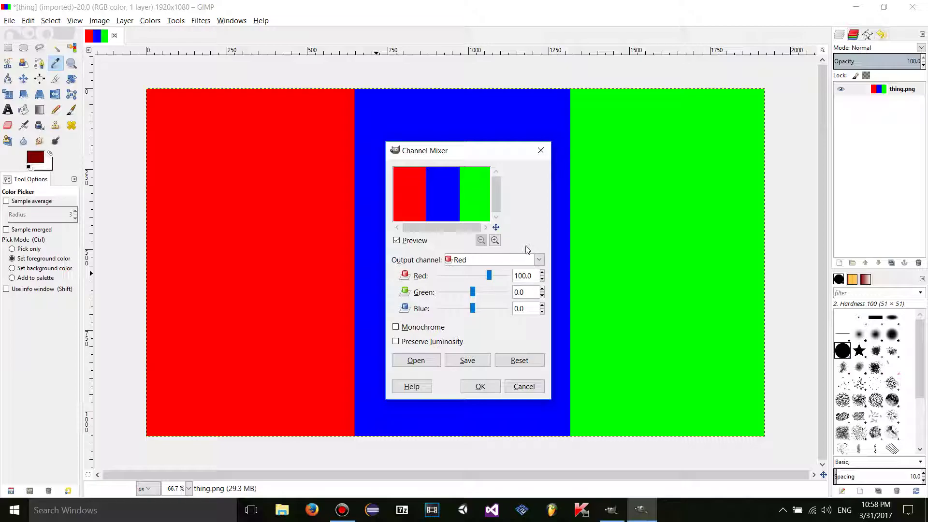
{"action": "left_click", "coordinate": [537, 258]}
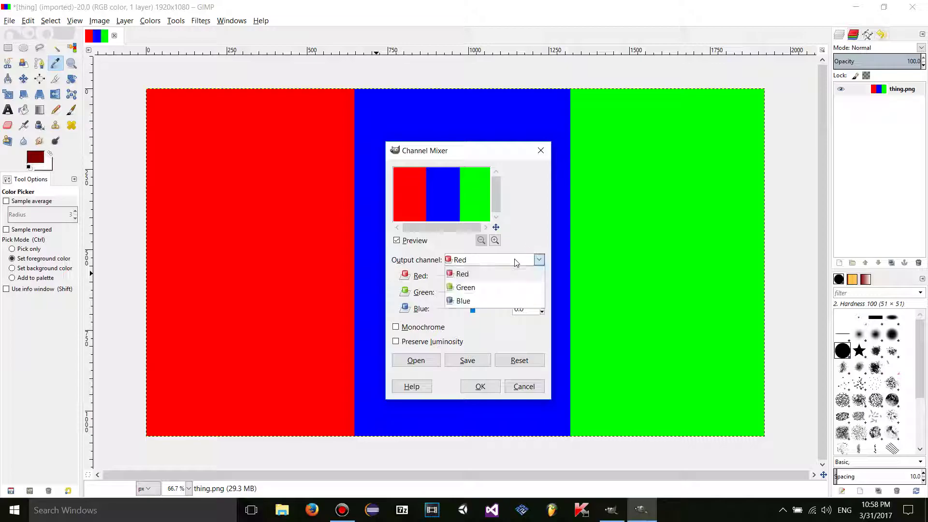
{"action": "left_click", "coordinate": [488, 270]}
{"action": "left_click", "coordinate": [488, 261]}
{"action": "left_click", "coordinate": [486, 273]}
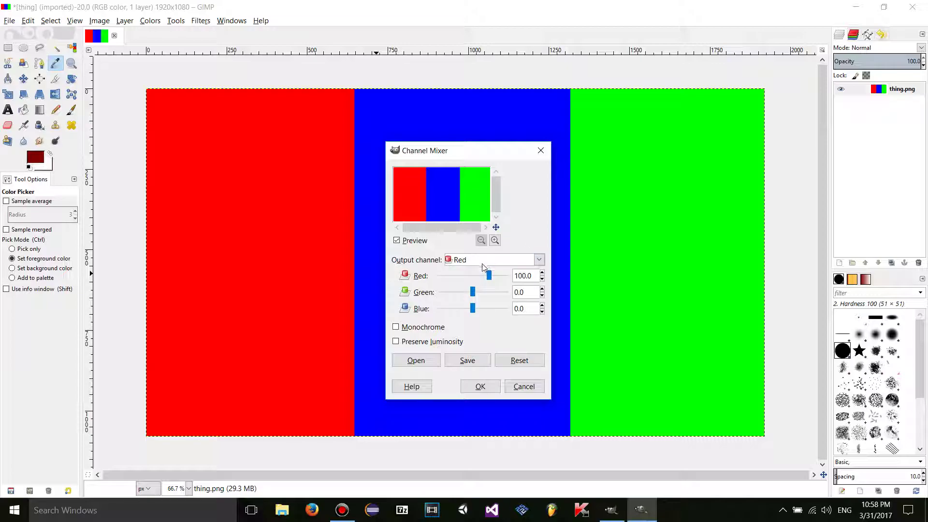
{"action": "left_click", "coordinate": [487, 261]}
{"action": "left_click", "coordinate": [426, 262]}
{"action": "left_click", "coordinate": [463, 262]}
{"action": "left_click", "coordinate": [463, 271]}
{"action": "left_click_drag", "start_coordinate": [472, 293], "coordinate": [486, 293]}
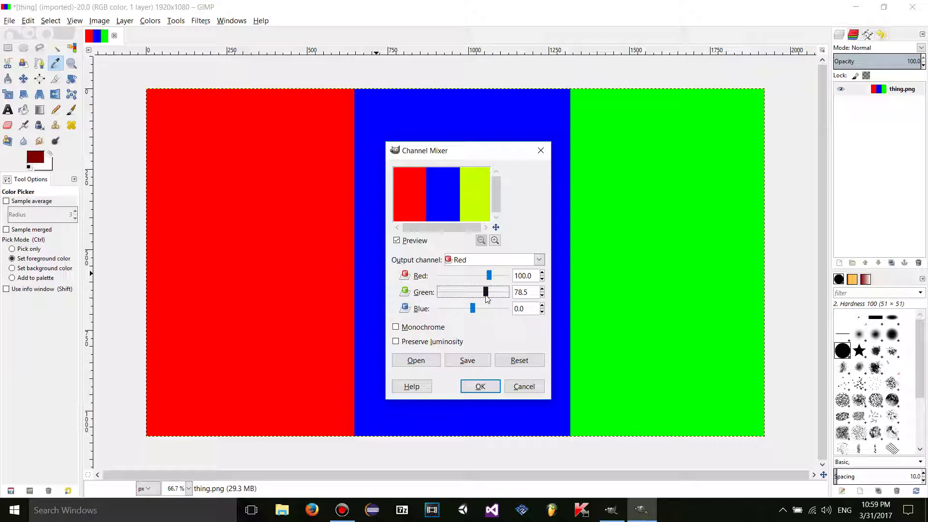
{"action": "left_click", "coordinate": [518, 361]}
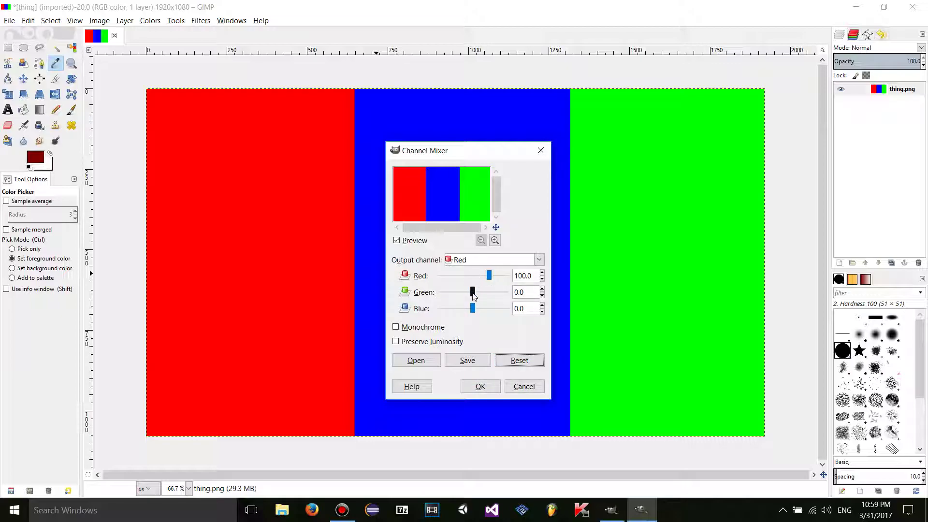
{"action": "left_click_drag", "start_coordinate": [473, 295], "coordinate": [486, 295]}
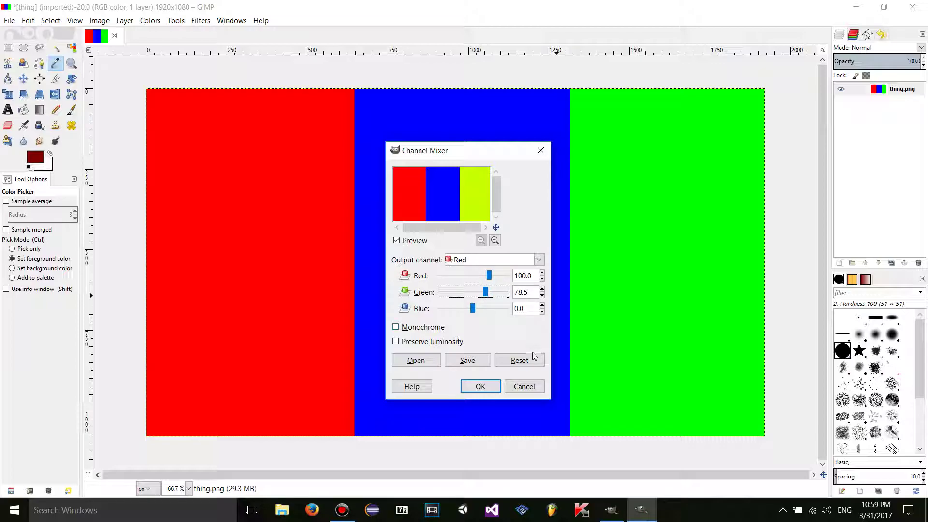
{"action": "left_click", "coordinate": [513, 360]}
{"action": "left_click", "coordinate": [476, 307]}
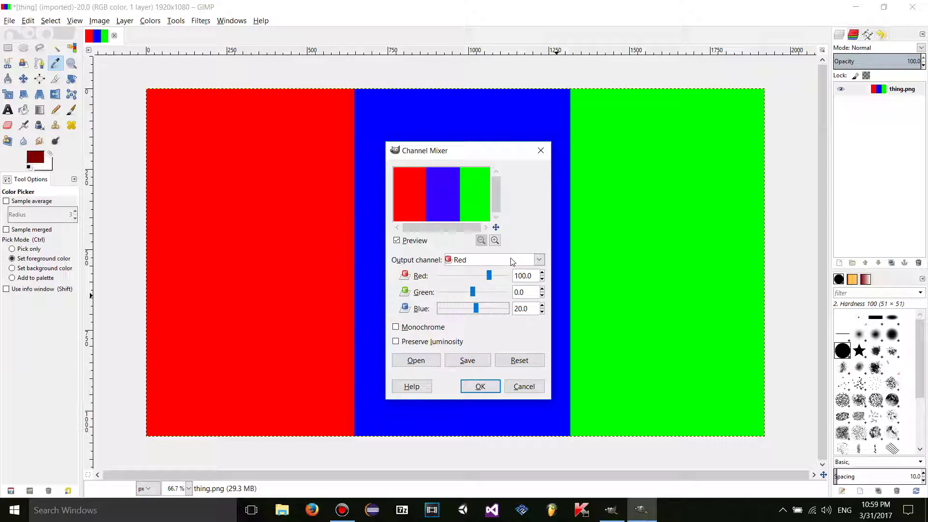
{"action": "left_click_drag", "start_coordinate": [475, 307], "coordinate": [488, 309]}
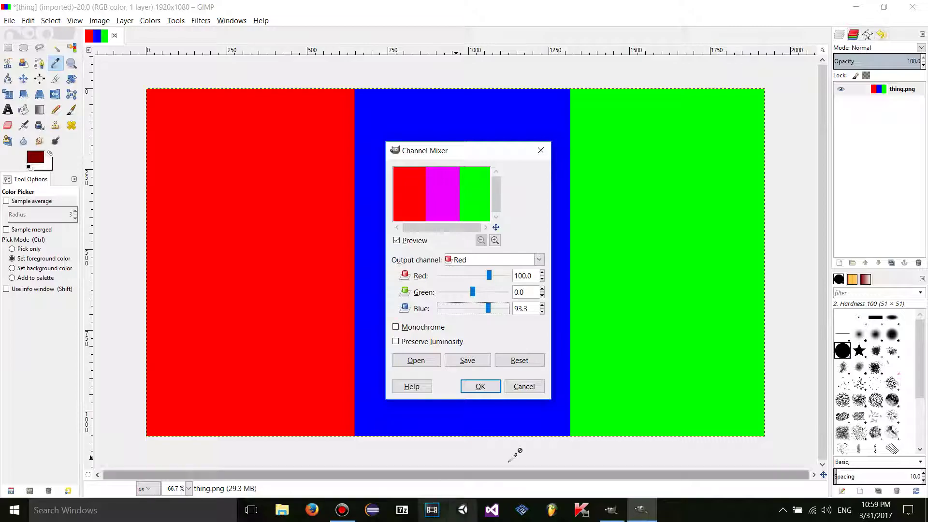
{"action": "left_click", "coordinate": [511, 360]}
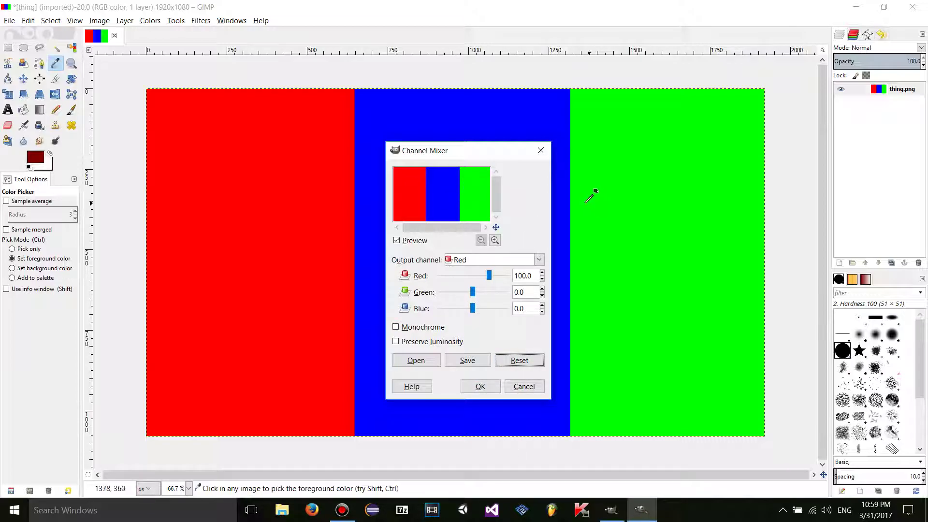
{"action": "left_click", "coordinate": [462, 261]}
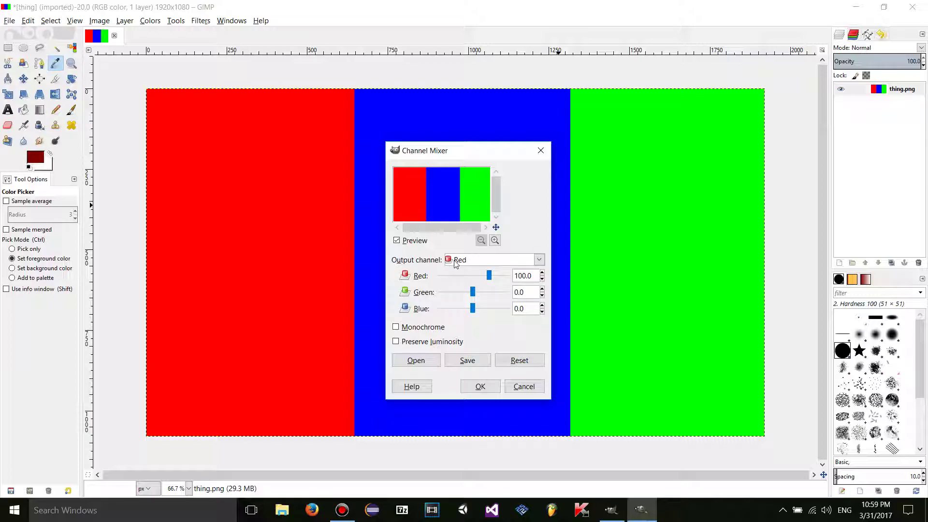
{"action": "left_click", "coordinate": [462, 261]}
{"action": "left_click", "coordinate": [471, 263]}
{"action": "left_click", "coordinate": [478, 260]}
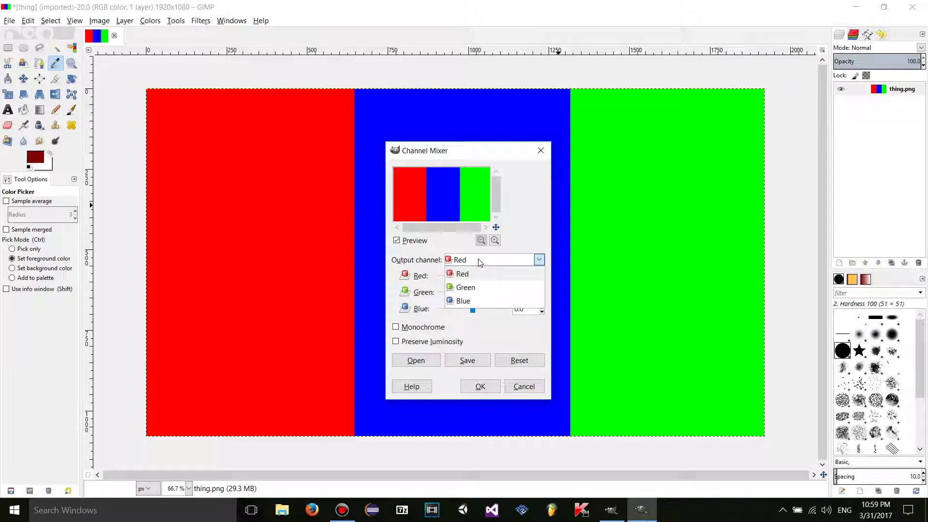
{"action": "left_click", "coordinate": [478, 260]}
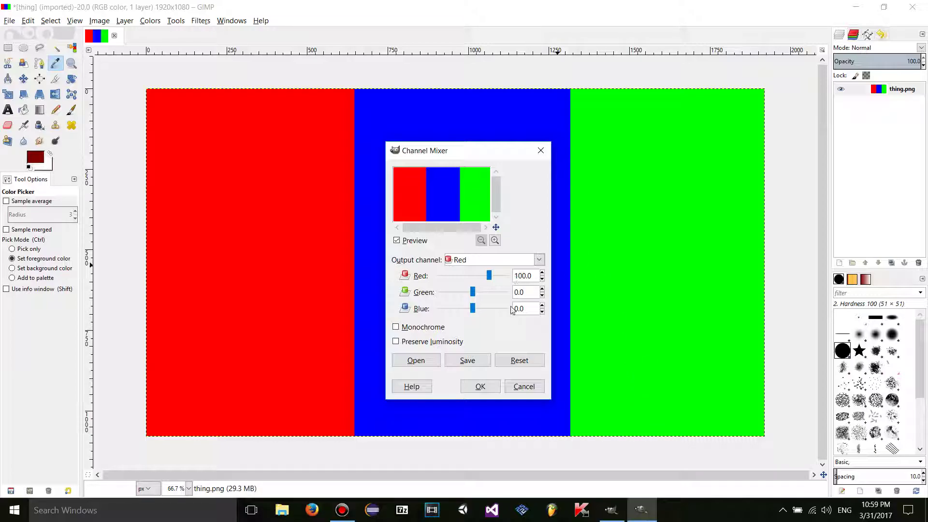
Step: Turn on Monochrome and adjust the mix to Red 43.0, Green 78.5, Blue 105.2 for grey stripes
{"action": "left_click", "coordinate": [409, 329]}
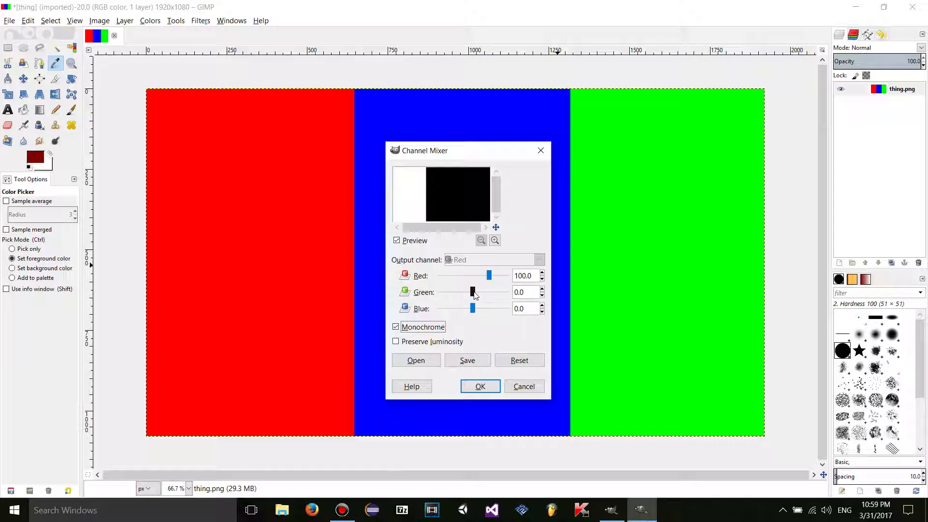
{"action": "triple_click", "coordinate": [519, 273]}
{"action": "type", "text": "0"}
{"action": "triple_click", "coordinate": [533, 278]}
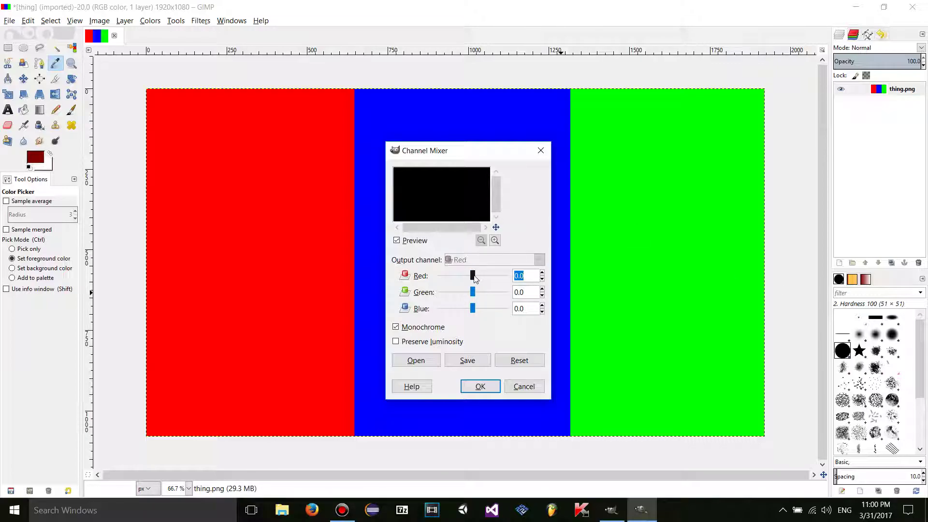
{"action": "left_click_drag", "start_coordinate": [474, 277], "coordinate": [484, 288]}
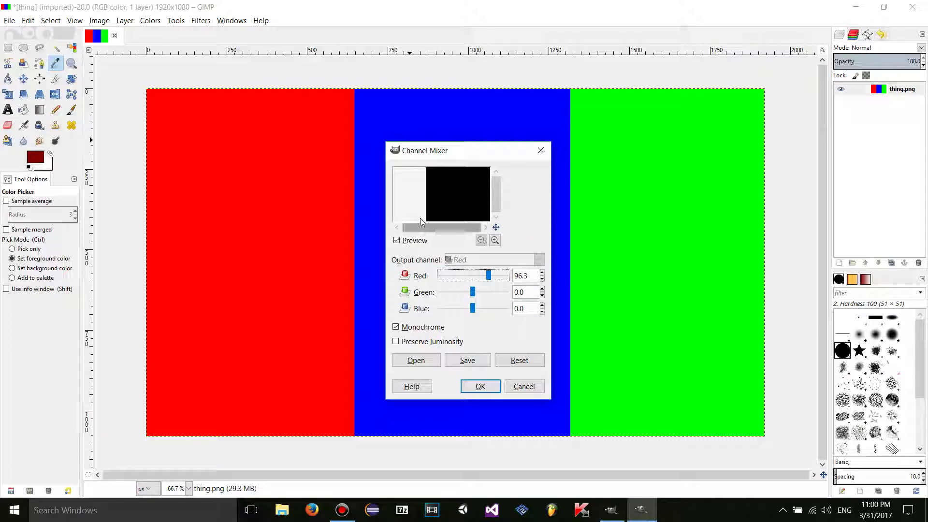
{"action": "mouse_move", "coordinate": [489, 275]}
{"action": "left_mouse_down"}
{"action": "mouse_move", "coordinate": [456, 275]}
{"action": "mouse_move", "coordinate": [481, 276]}
{"action": "mouse_move", "coordinate": [467, 275]}
{"action": "mouse_move", "coordinate": [480, 275]}
{"action": "mouse_move", "coordinate": [488, 292]}
{"action": "left_mouse_up"}
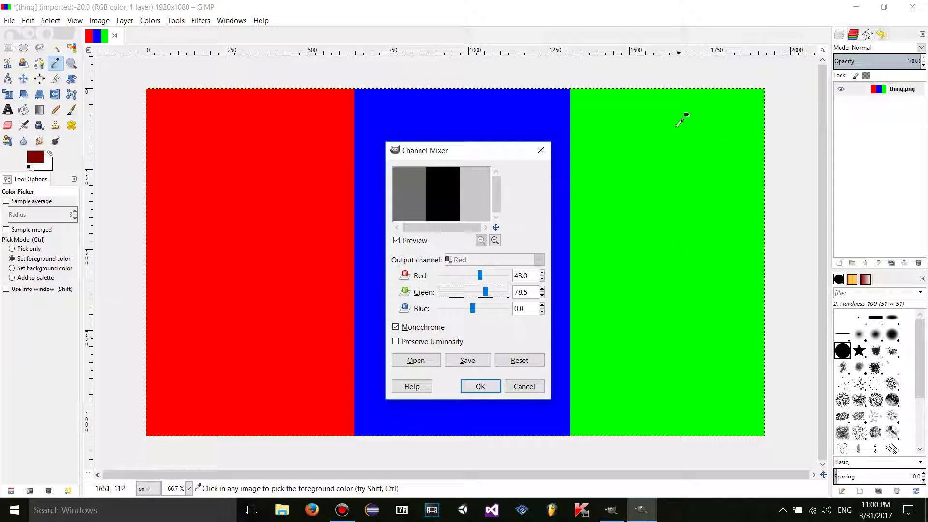
{"action": "left_click_drag", "start_coordinate": [473, 308], "coordinate": [489, 308]}
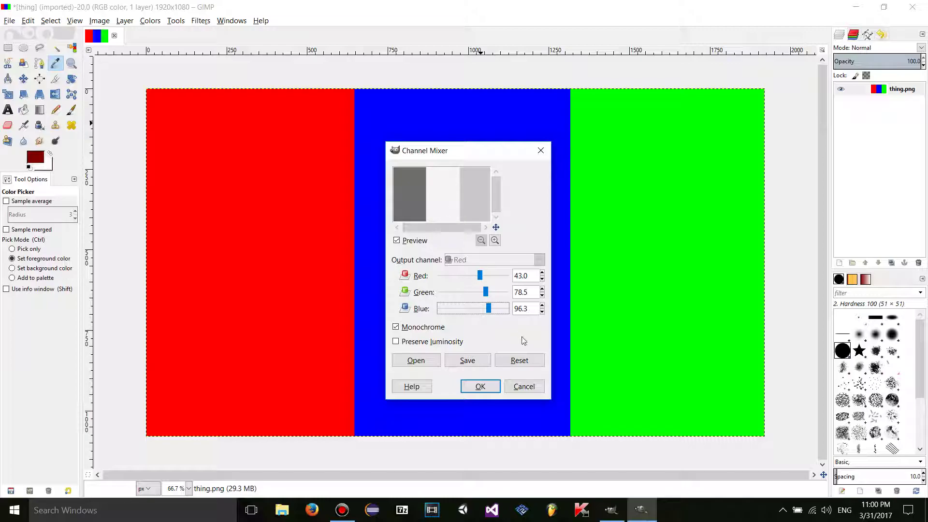
{"action": "left_click_drag", "start_coordinate": [490, 311], "coordinate": [491, 312]}
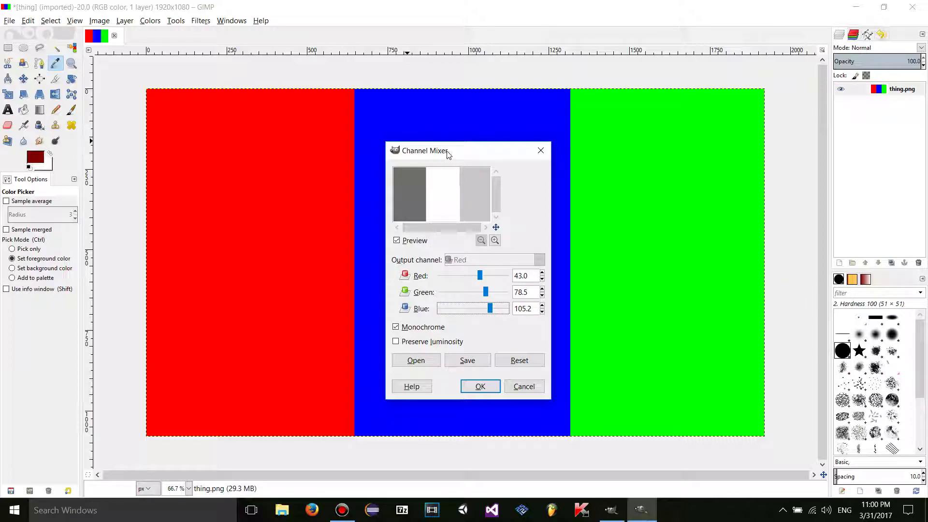
{"action": "left_click_drag", "start_coordinate": [447, 153], "coordinate": [449, 148]}
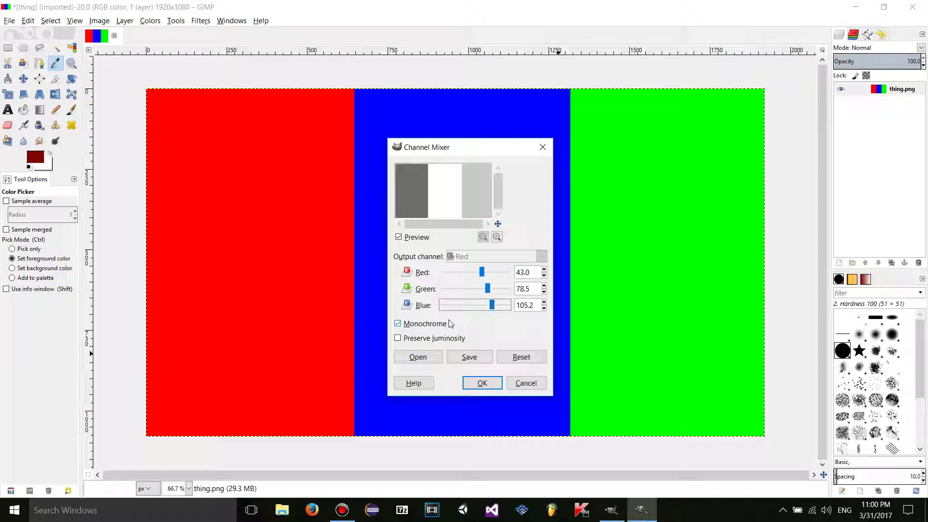
{"action": "left_click", "coordinate": [435, 327]}
Step: Toggle Monochrome off and back on to compare, and set the Red amount to 100
{"action": "left_click", "coordinate": [435, 328]}
{"action": "left_click", "coordinate": [435, 328]}
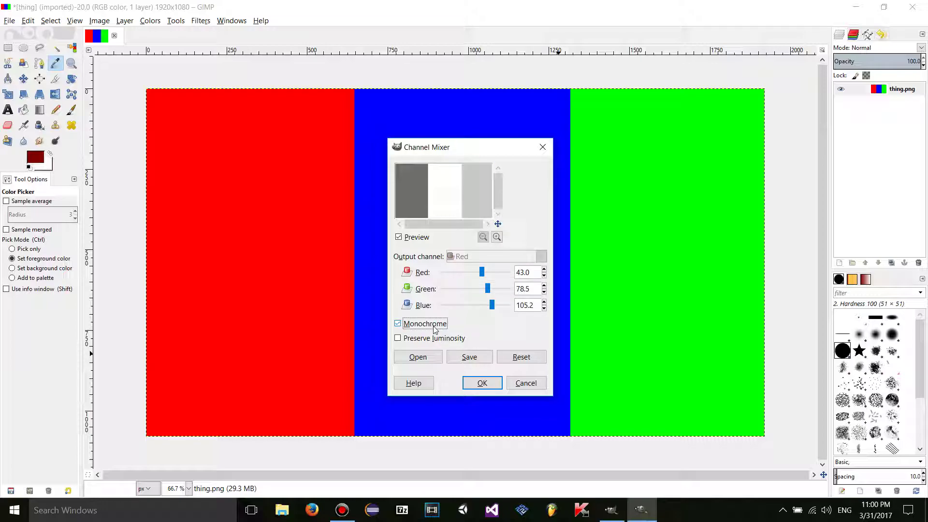
{"action": "double_click", "coordinate": [537, 273]}
{"action": "type", "text": "100"}
{"action": "key", "text": "Return"}
Step: Enter a monochrome mix of Red 25, Green 25 and Blue 50
{"action": "double_click", "coordinate": [538, 274]}
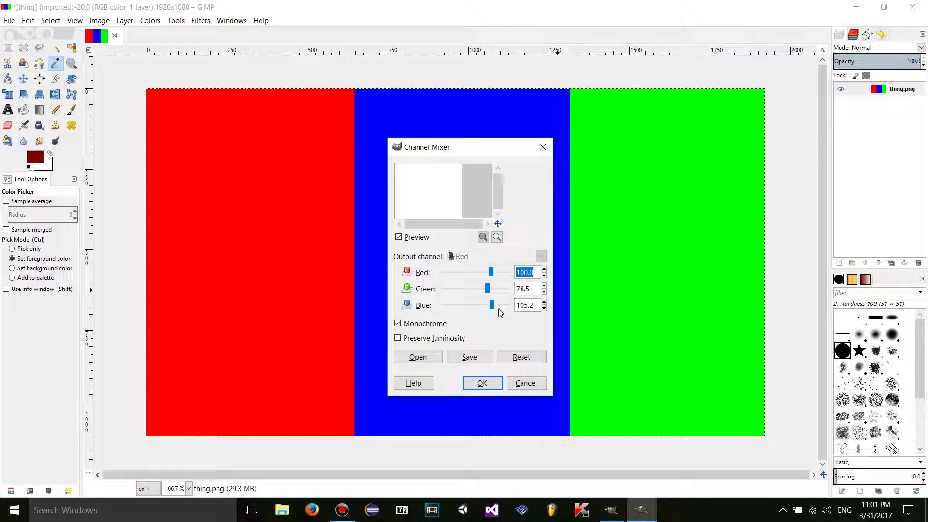
{"action": "type", "text": "25"}
{"action": "key", "text": "Tab"}
{"action": "type", "text": "25"}
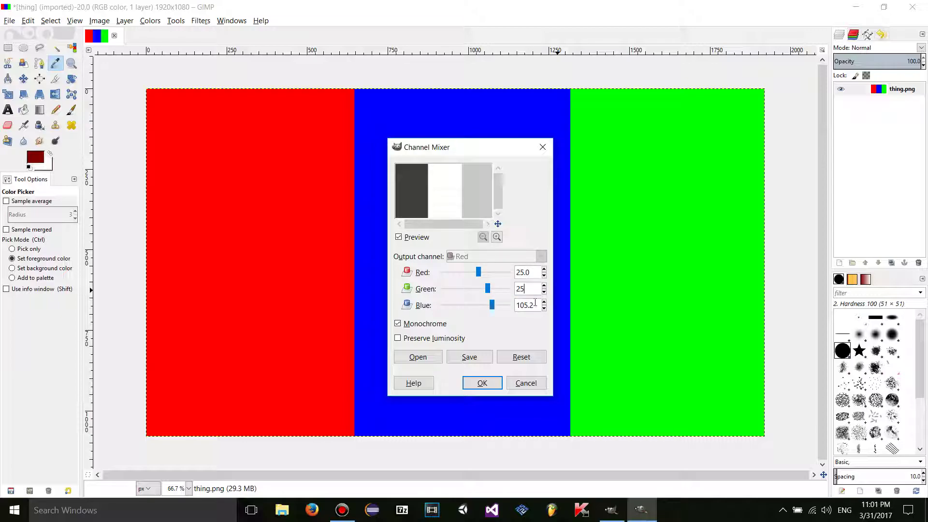
{"action": "key", "text": "Tab"}
{"action": "type", "text": "50"}
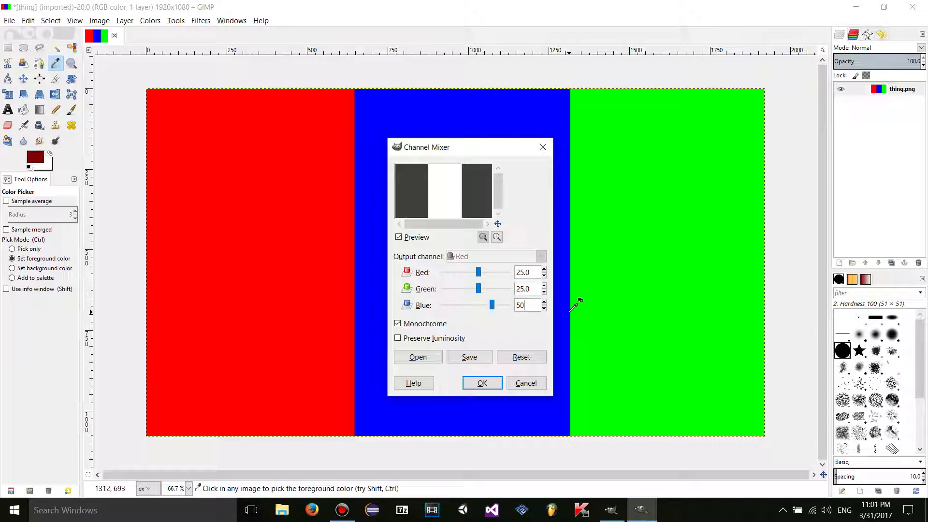
{"action": "key", "text": "Return"}
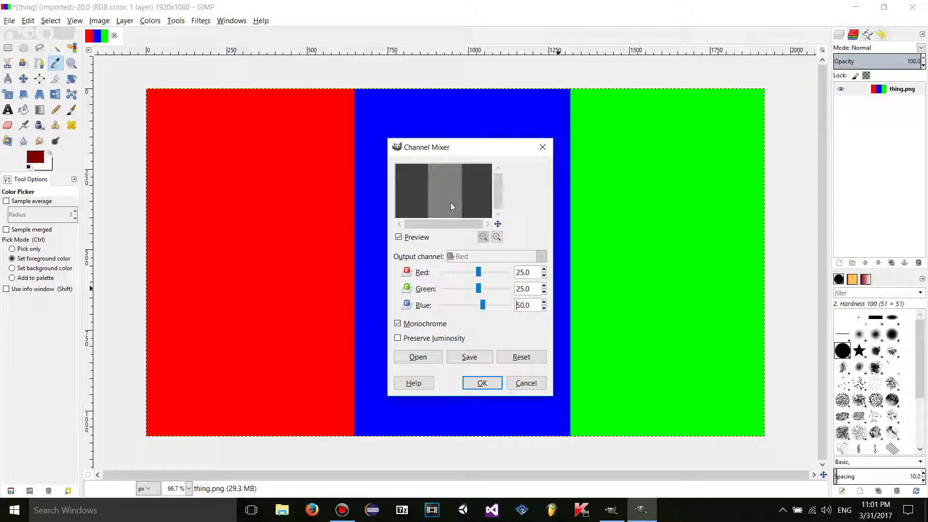
{"action": "key", "text": "ctrl+a"}
{"action": "key", "text": "Tab"}
{"action": "left_click", "coordinate": [519, 269]}
{"action": "key", "text": "ctrl+a"}
Step: Turn off Monochrome, switch to Green output, and mix in red while subtracting blue
{"action": "left_click", "coordinate": [397, 324]}
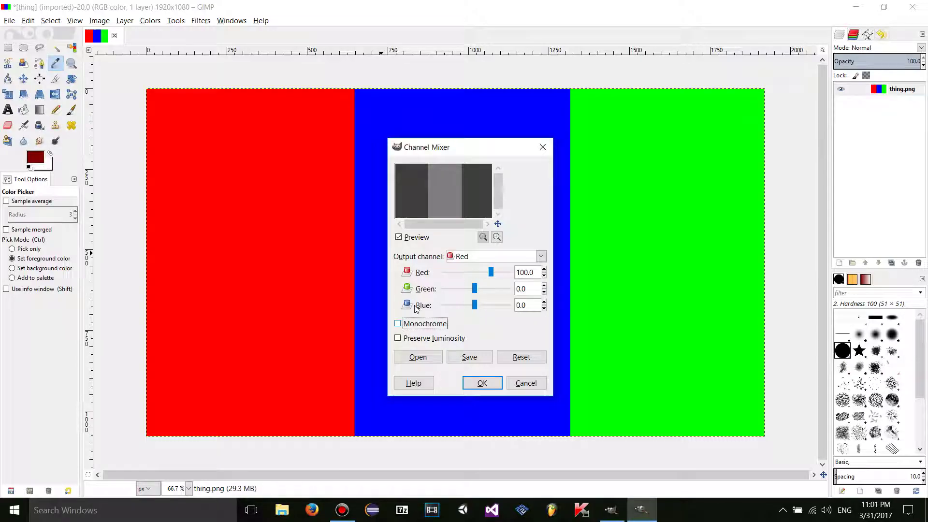
{"action": "left_click", "coordinate": [493, 257]}
{"action": "left_click", "coordinate": [467, 285]}
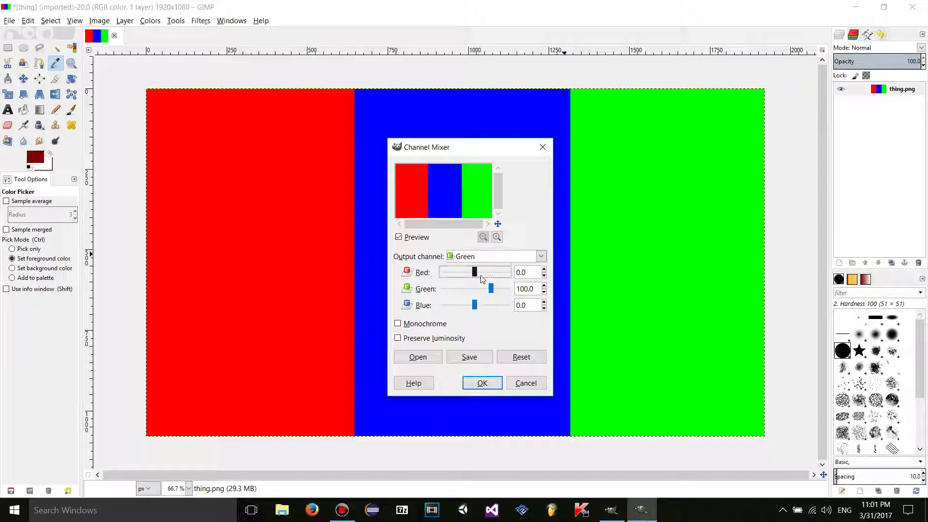
{"action": "left_click_drag", "start_coordinate": [474, 273], "coordinate": [482, 272]}
{"action": "left_click_drag", "start_coordinate": [475, 305], "coordinate": [482, 289]}
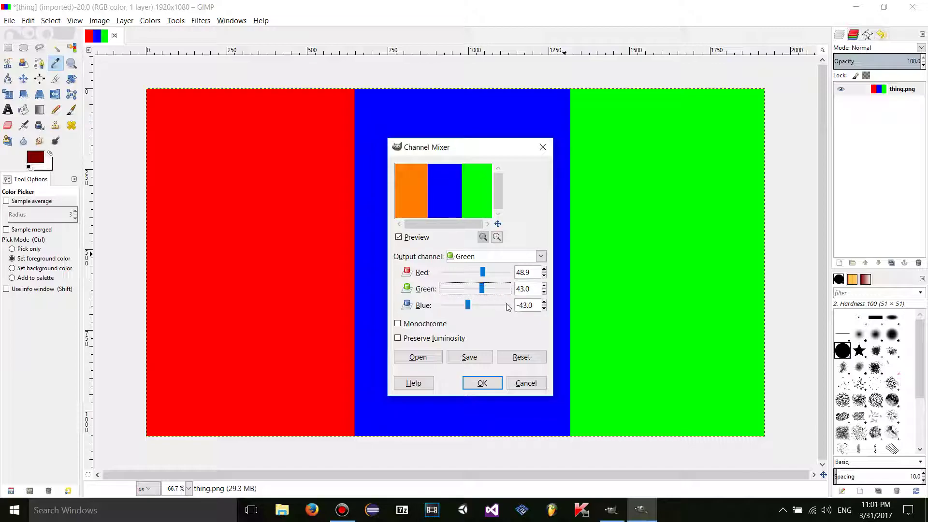
Step: Set the Green output mix to 50, 50, -25, push Red to 167.4, then reset
{"action": "double_click", "coordinate": [539, 273]}
{"action": "type", "text": "50"}
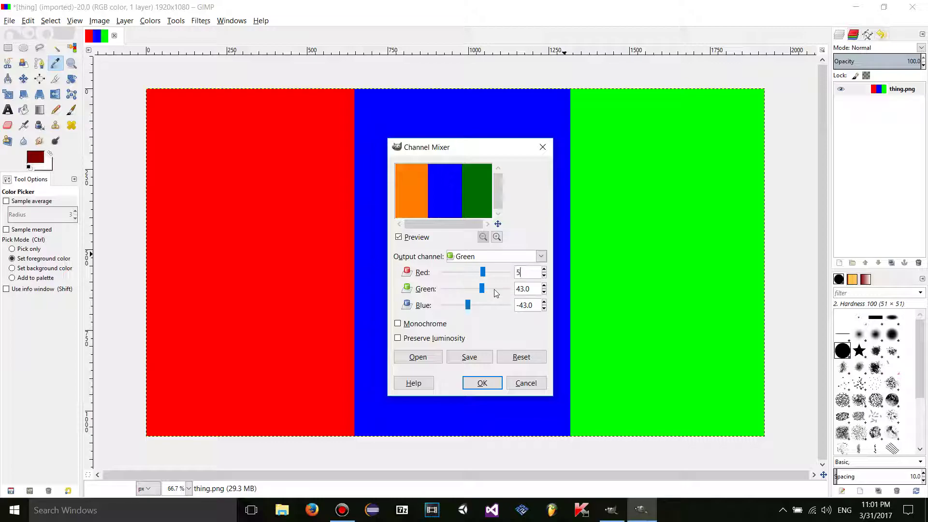
{"action": "key", "text": "Tab"}
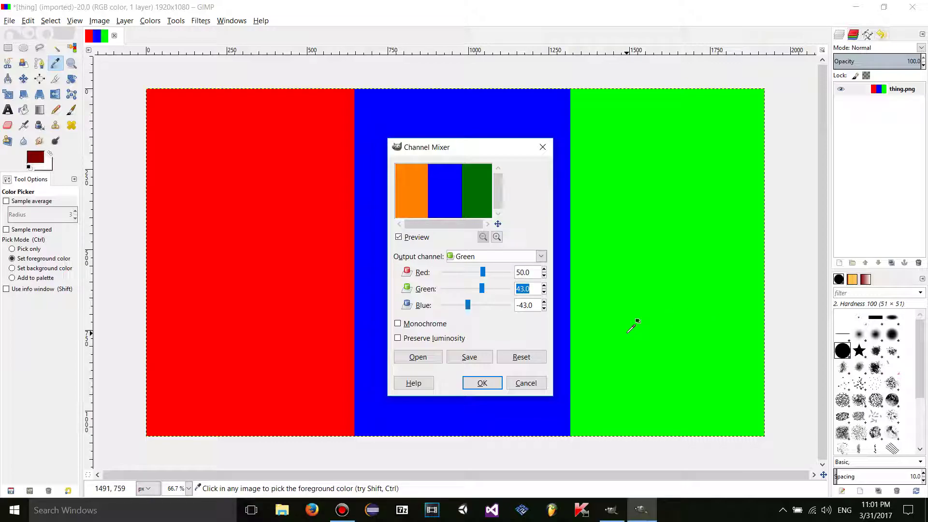
{"action": "type", "text": "50"}
{"action": "key", "text": "Tab"}
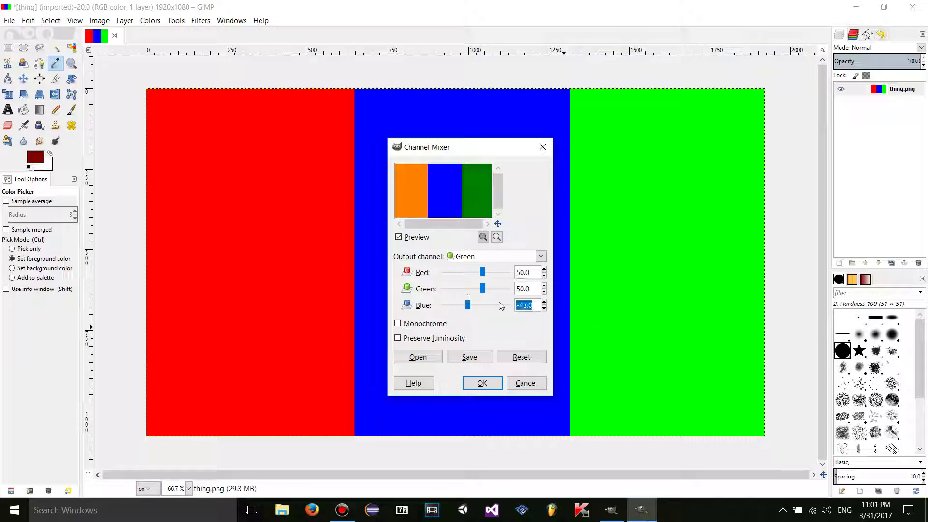
{"action": "type", "text": "-25"}
{"action": "key", "text": "Tab"}
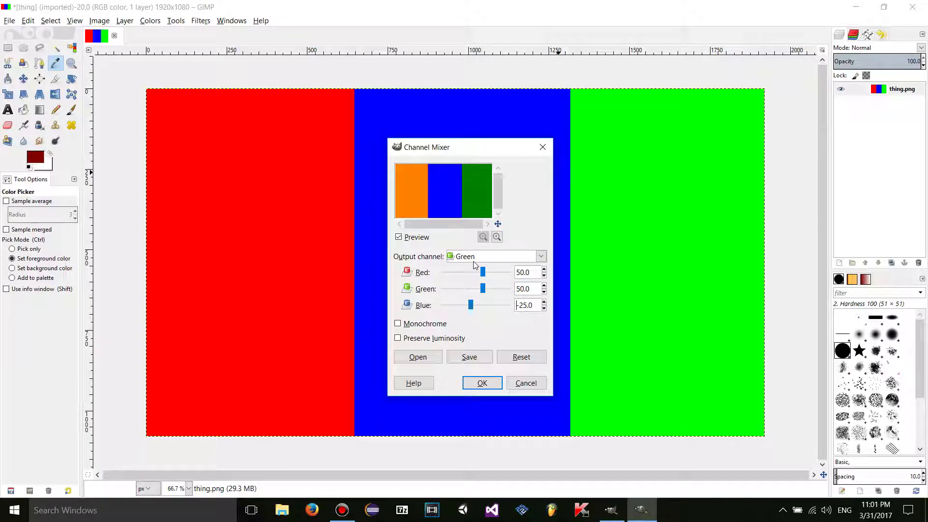
{"action": "left_click_drag", "start_coordinate": [482, 272], "coordinate": [502, 272]}
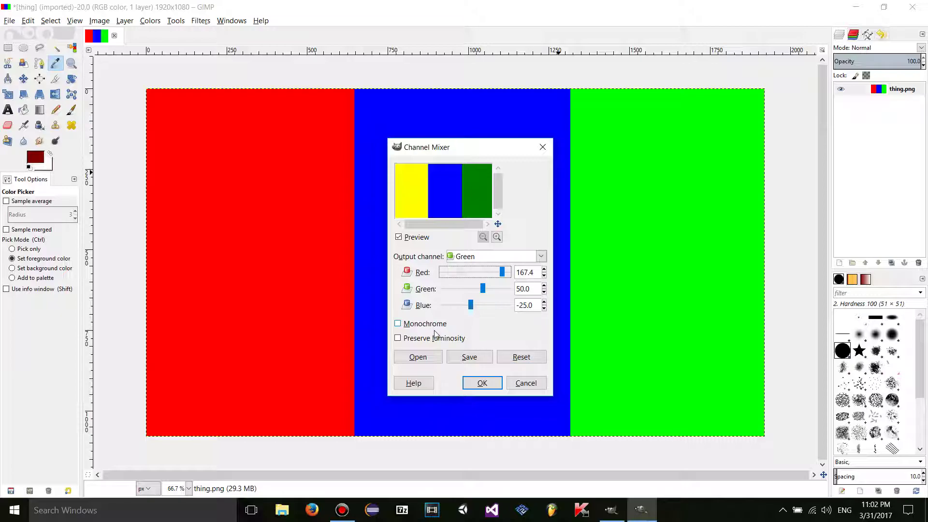
{"action": "left_click", "coordinate": [513, 358]}
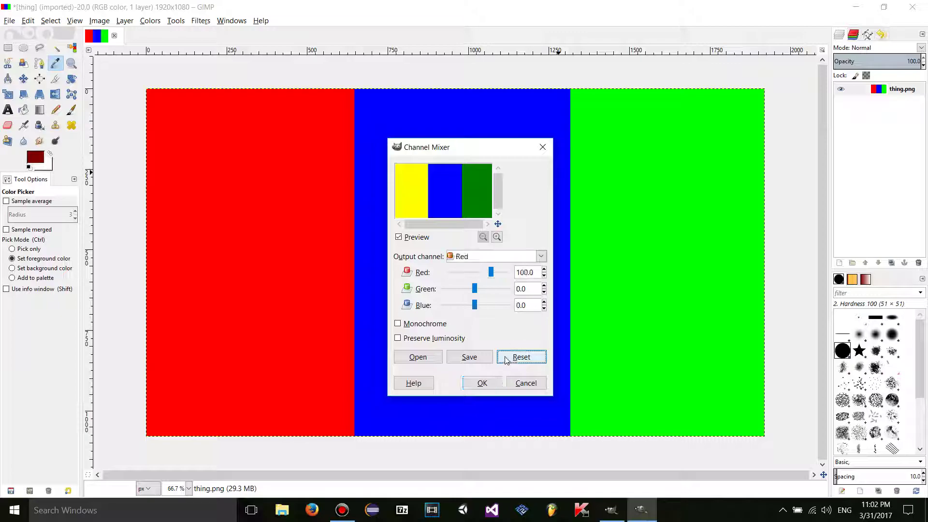
Step: Turn on Monochrome and Preserve luminosity, mixing Red 123, Green 146.7 and Blue 117
{"action": "left_click", "coordinate": [398, 323]}
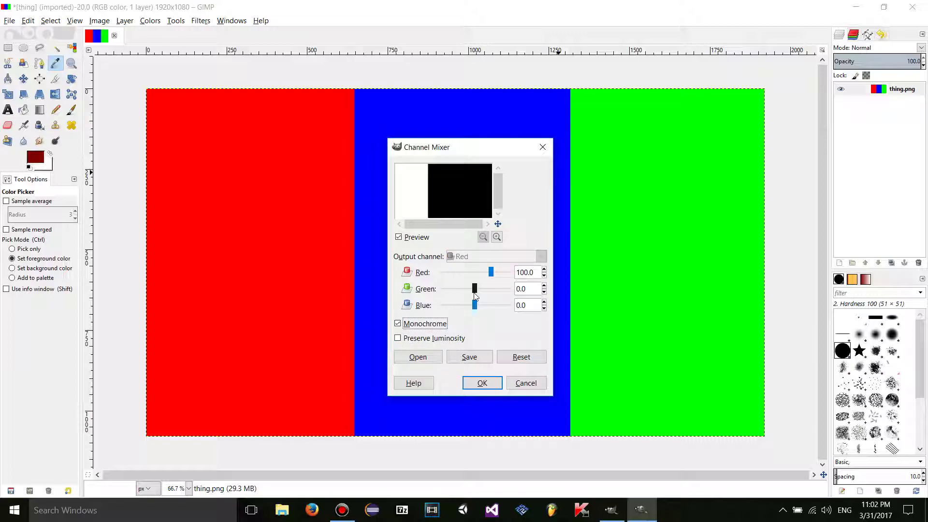
{"action": "double_click", "coordinate": [517, 273]}
{"action": "key", "text": "Tab"}
{"action": "left_click_drag", "start_coordinate": [474, 289], "coordinate": [493, 306]}
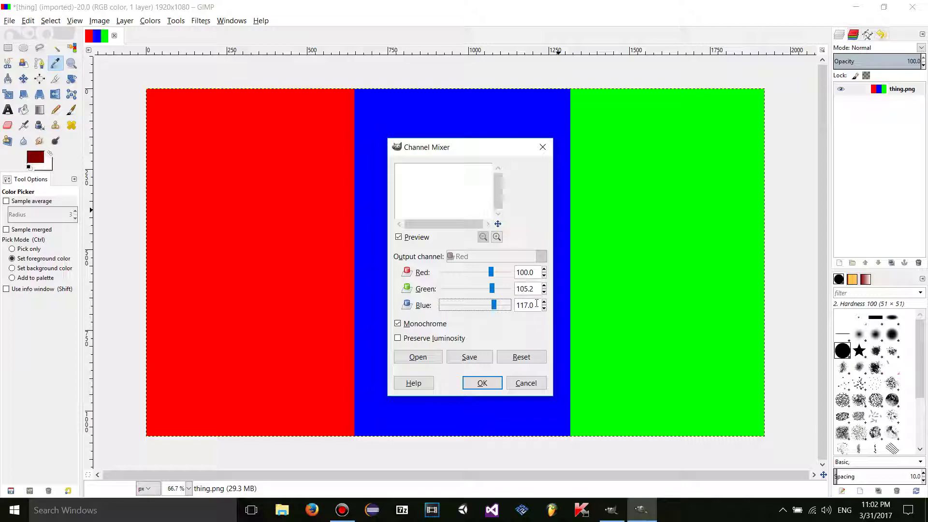
{"action": "left_click", "coordinate": [428, 340]}
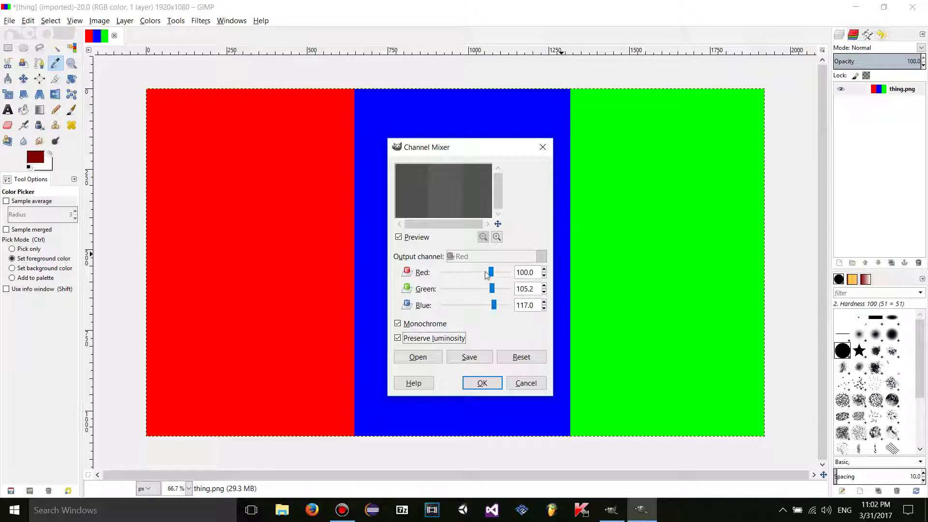
{"action": "left_click_drag", "start_coordinate": [486, 274], "coordinate": [471, 291]}
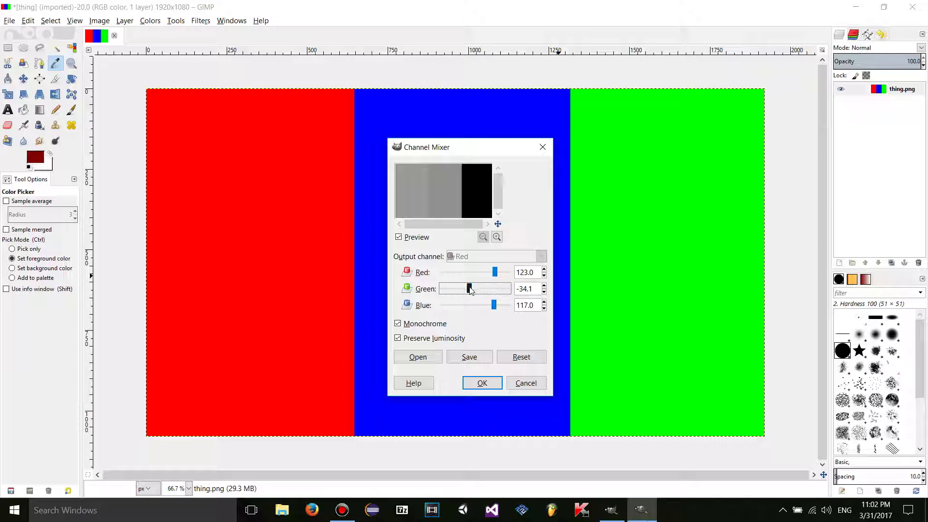
{"action": "left_click_drag", "start_coordinate": [470, 289], "coordinate": [499, 289]}
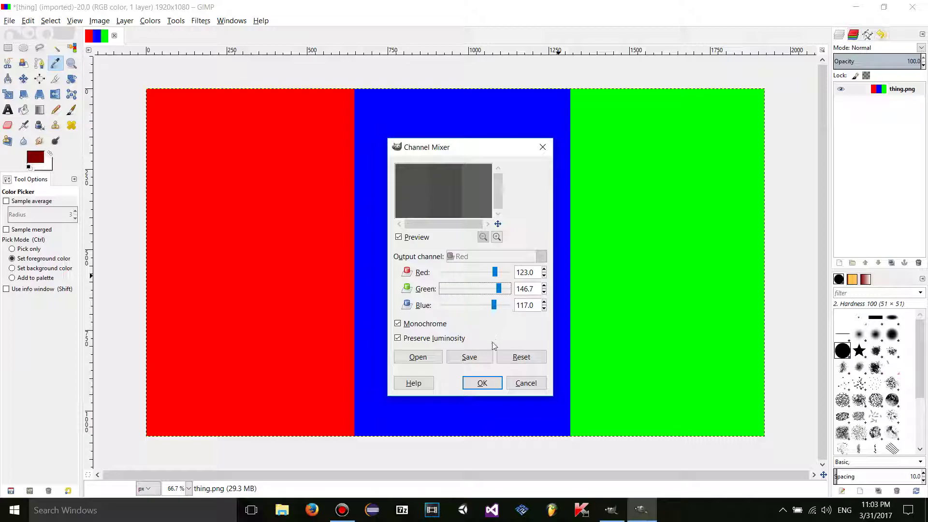
Step: Reset, switch to Blue output, and mix in Green 123, comparing Preserve luminosity on and off
{"action": "left_click", "coordinate": [520, 356]}
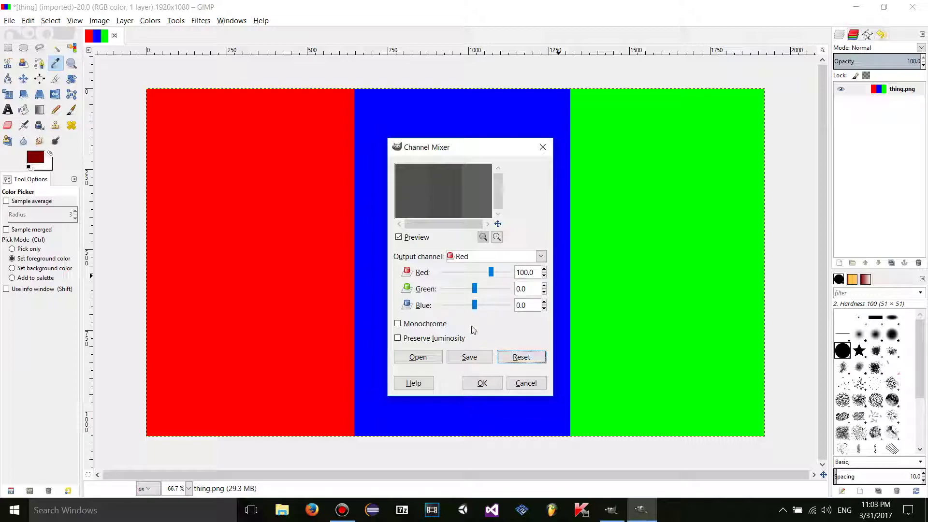
{"action": "left_click", "coordinate": [415, 339]}
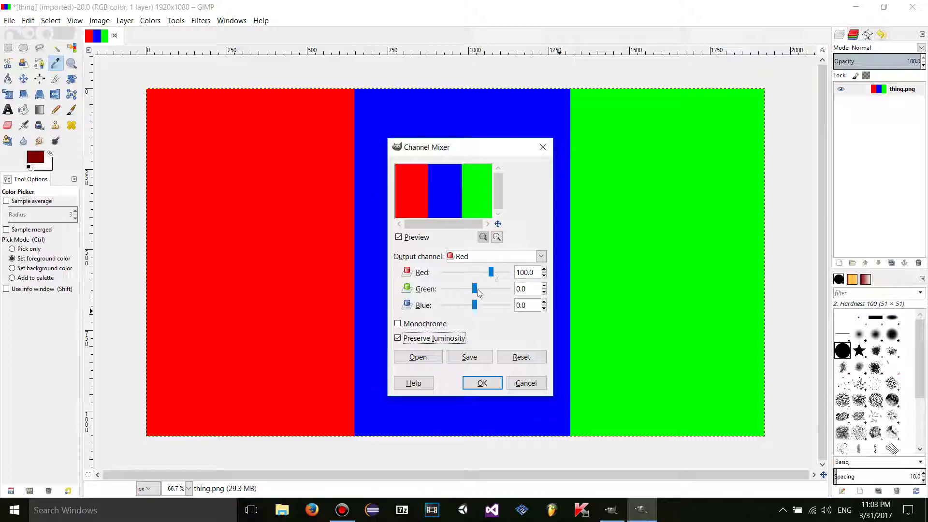
{"action": "left_click", "coordinate": [475, 256]}
{"action": "left_click", "coordinate": [466, 296]}
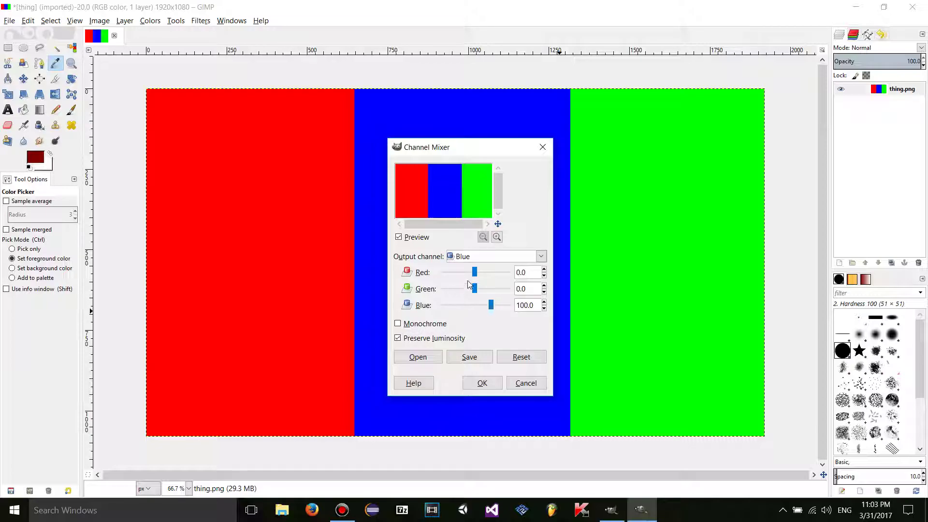
{"action": "key", "text": "alt+l"}
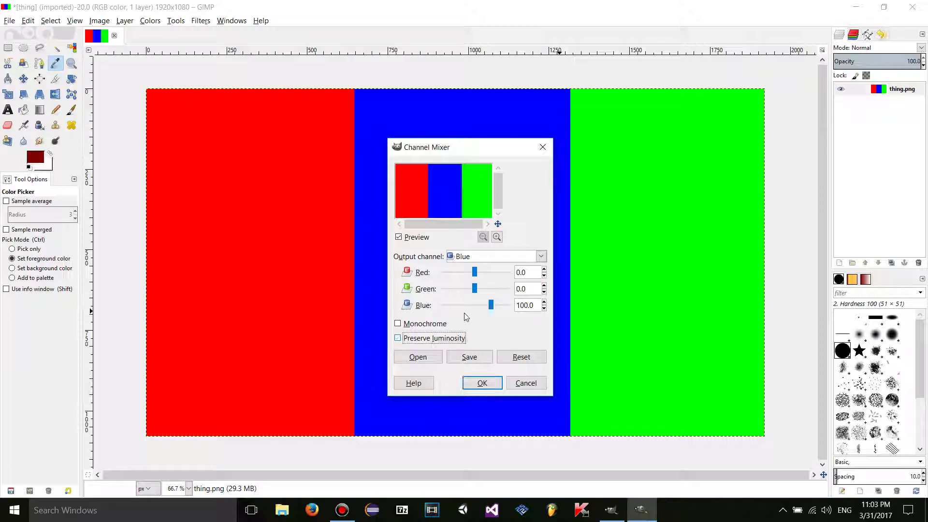
{"action": "left_click_drag", "start_coordinate": [474, 289], "coordinate": [497, 297]}
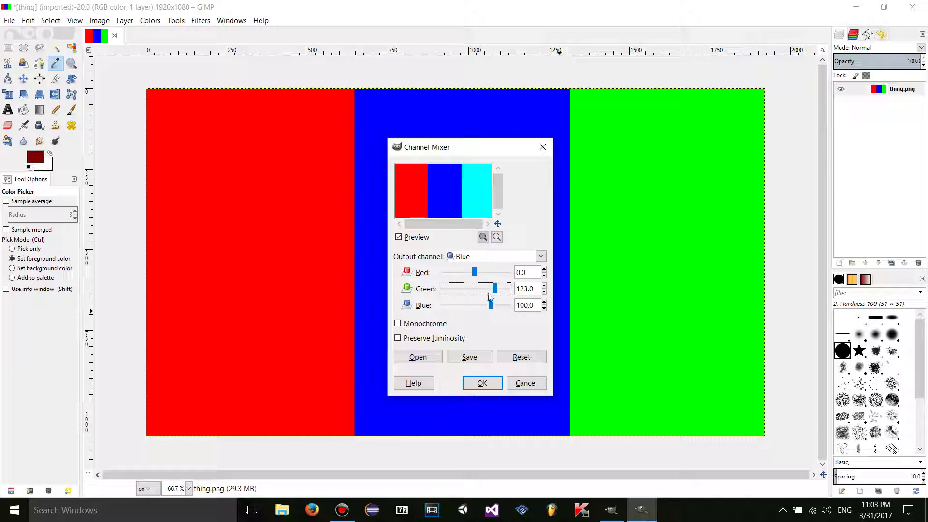
{"action": "left_click", "coordinate": [414, 340]}
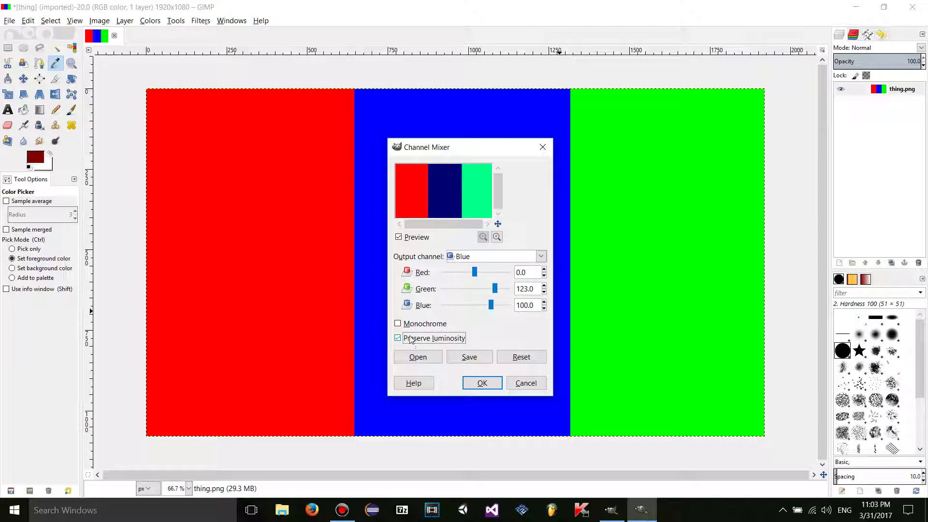
{"action": "left_click", "coordinate": [422, 339]}
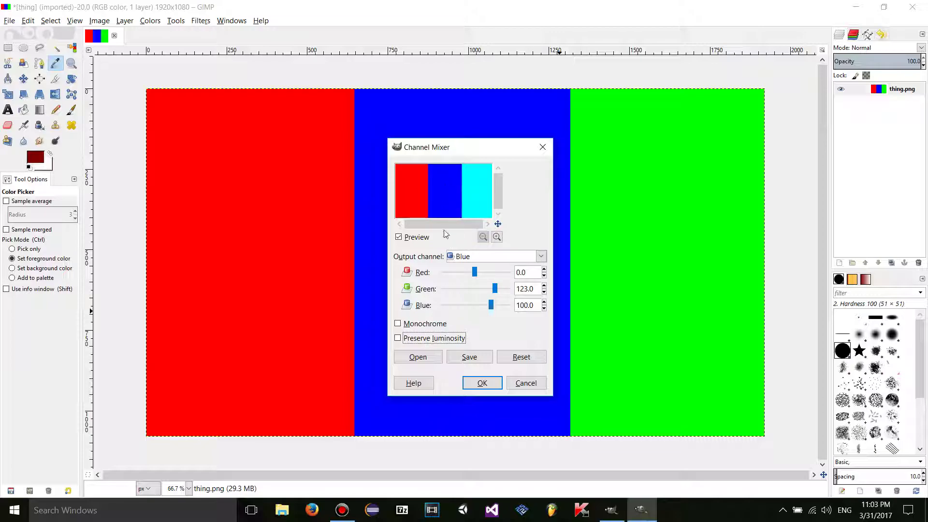
{"action": "left_click", "coordinate": [425, 340]}
Step: Add Red 69.6 to the Blue output and apply it with Preserve luminosity on
{"action": "left_click_drag", "start_coordinate": [473, 273], "coordinate": [486, 274]}
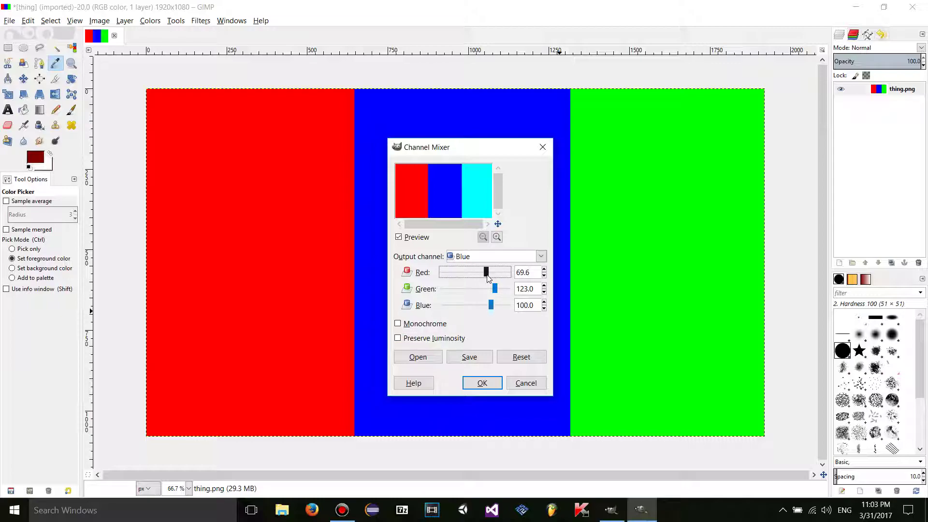
{"action": "left_click", "coordinate": [424, 341]}
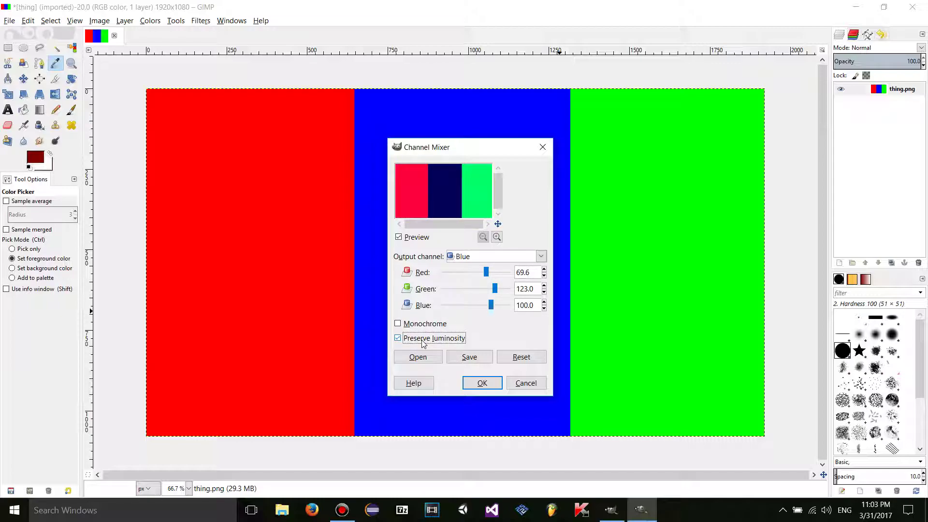
{"action": "left_click", "coordinate": [424, 340]}
{"action": "left_click", "coordinate": [424, 340]}
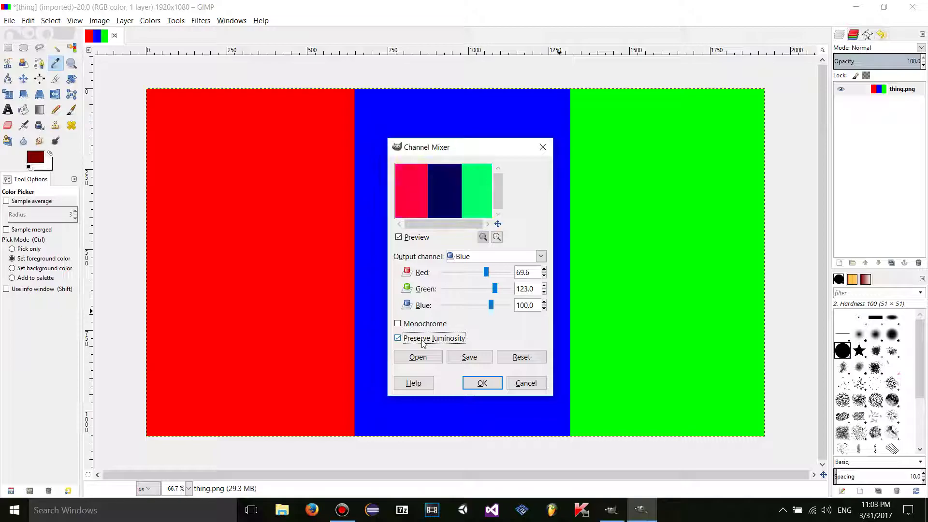
{"action": "left_click", "coordinate": [483, 383]}
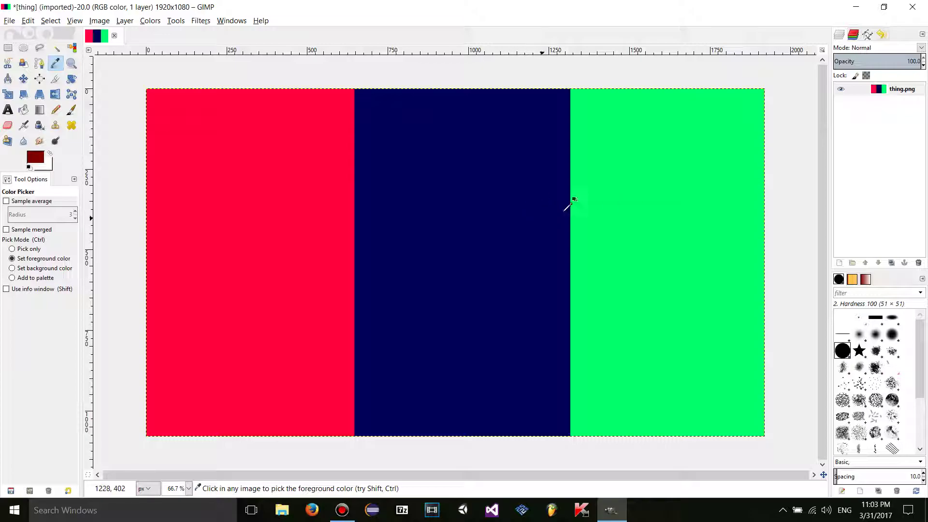
Step: Undo the applied channel mix and reopen Colors > Components > Channel Mixer
{"action": "key", "text": "ctrl+z"}
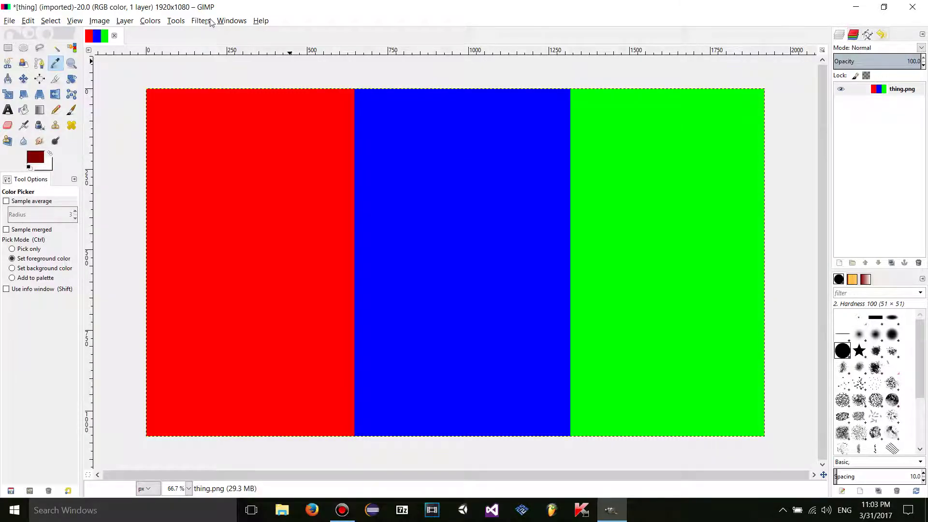
{"action": "left_click", "coordinate": [150, 20]}
{"action": "mouse_move", "coordinate": [190, 181]}
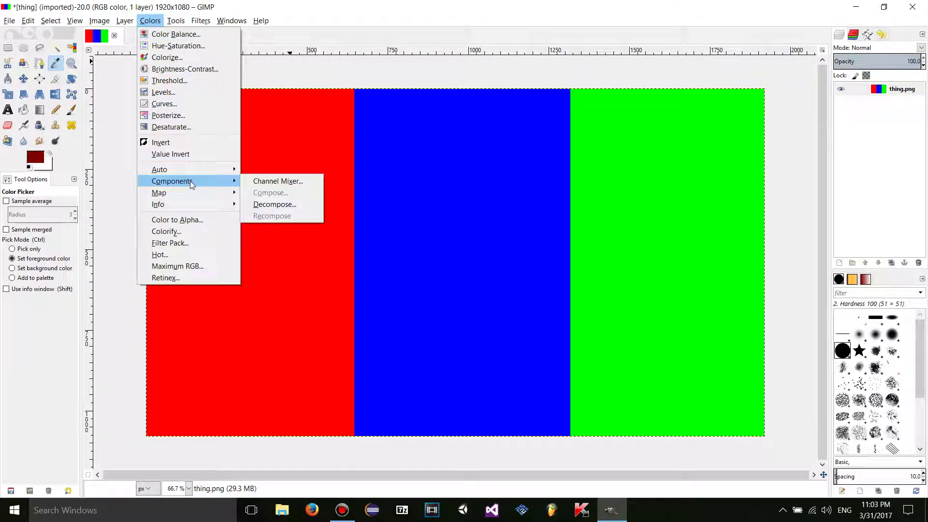
{"action": "left_click", "coordinate": [278, 180]}
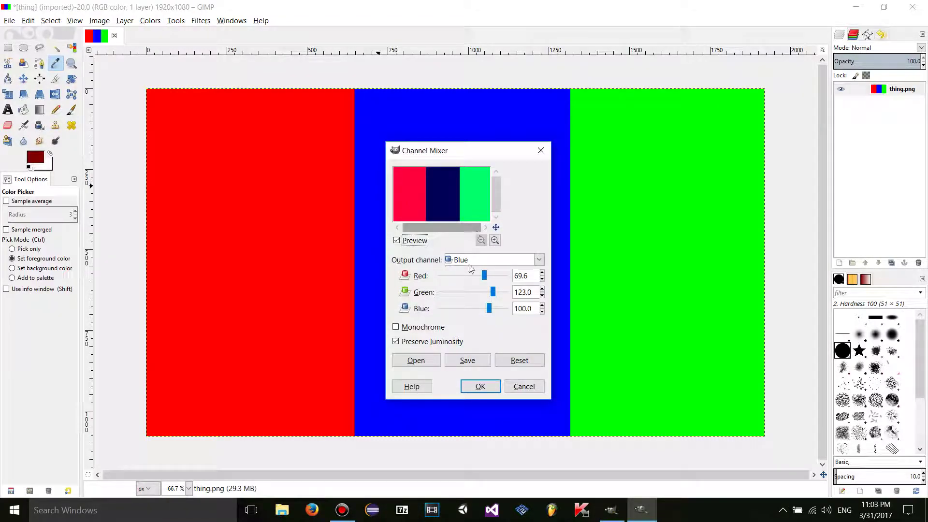
Step: Reset the Channel Mixer to defaults and close it without applying
{"action": "left_click", "coordinate": [520, 360]}
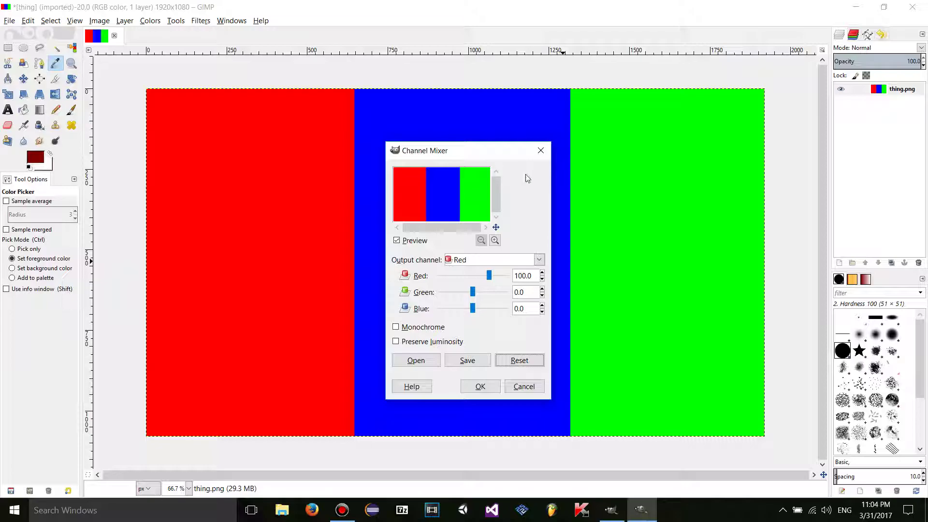
{"action": "left_click", "coordinate": [542, 151]}
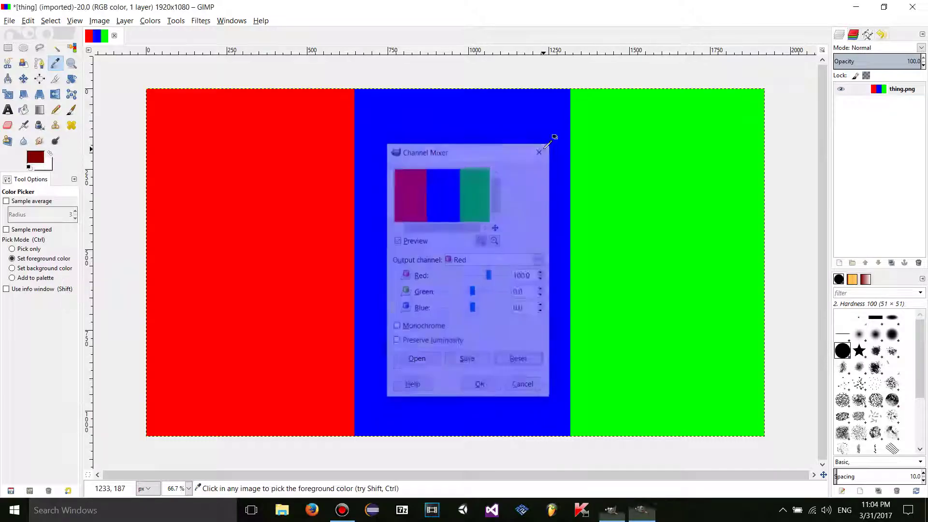